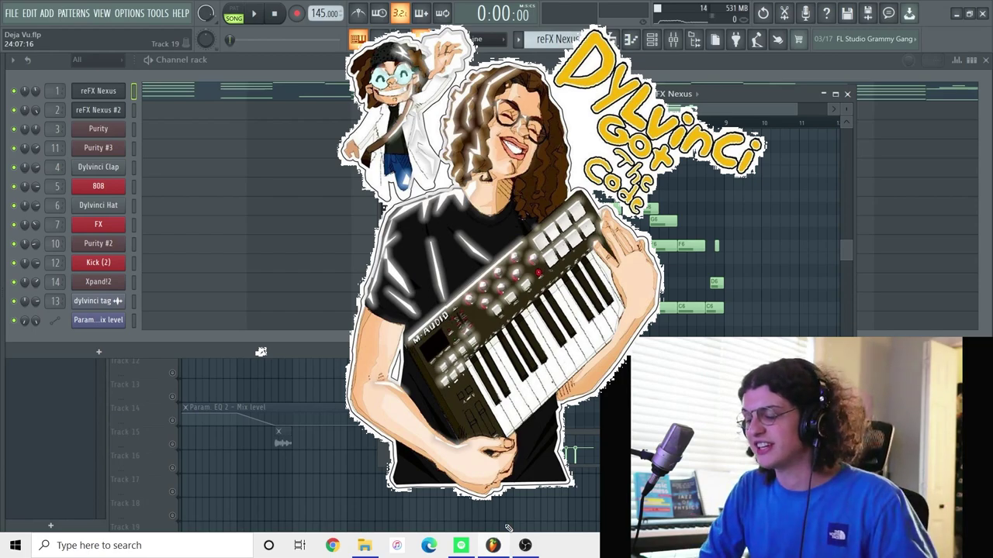
Play the song with the reFX Nexus notes showing in the piano roll, and stop playback
{"action": "scroll", "coordinate": [825, 122], "scroll_direction": "down", "scroll_amount": 5}
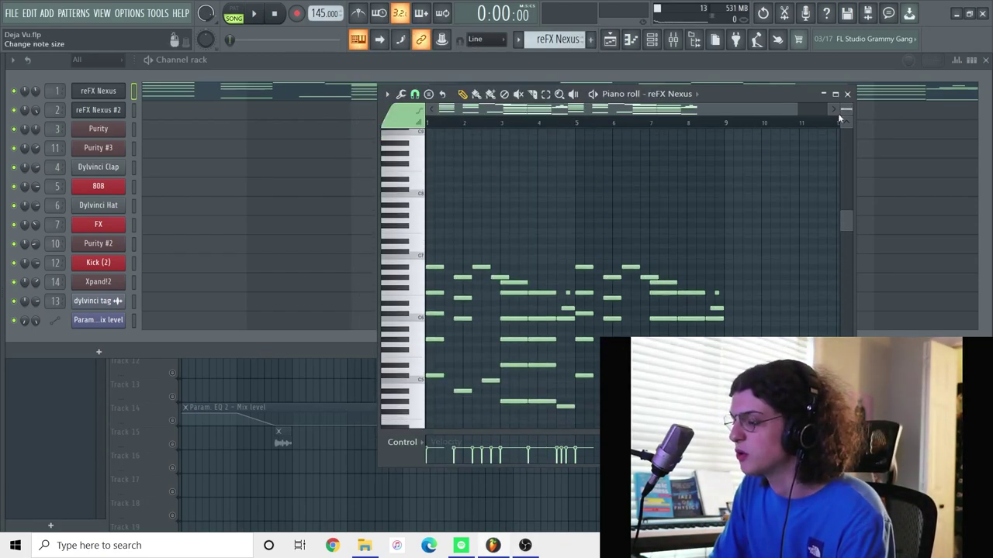
{"action": "key", "text": "space"}
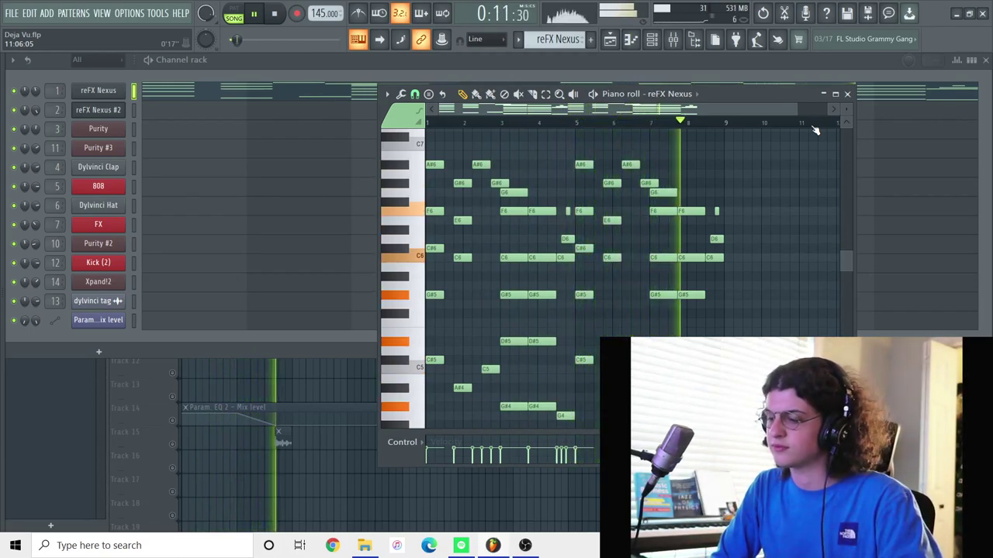
{"action": "key", "text": "space"}
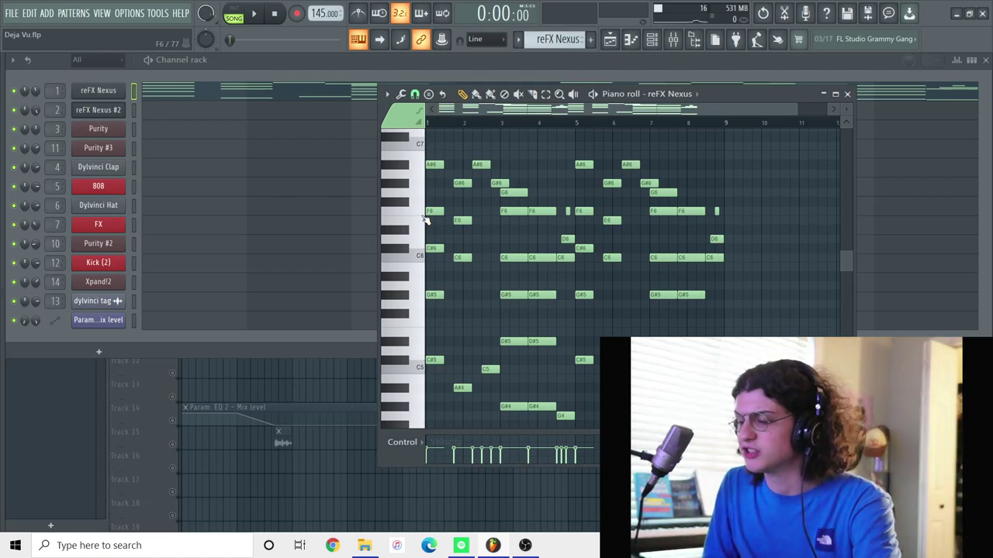
Switch to the reFX Nexus #2 pattern, play it on its own and check the preset loaded in its instrument
{"action": "left_click", "coordinate": [379, 68]}
{"action": "key", "text": "plus"}
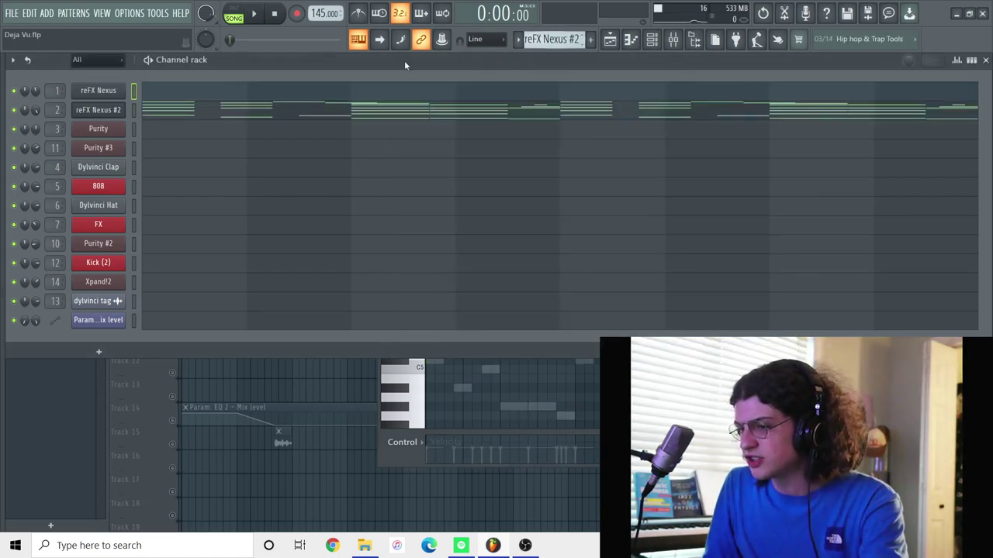
{"action": "right_click", "coordinate": [22, 110]}
{"action": "left_click", "coordinate": [35, 114]}
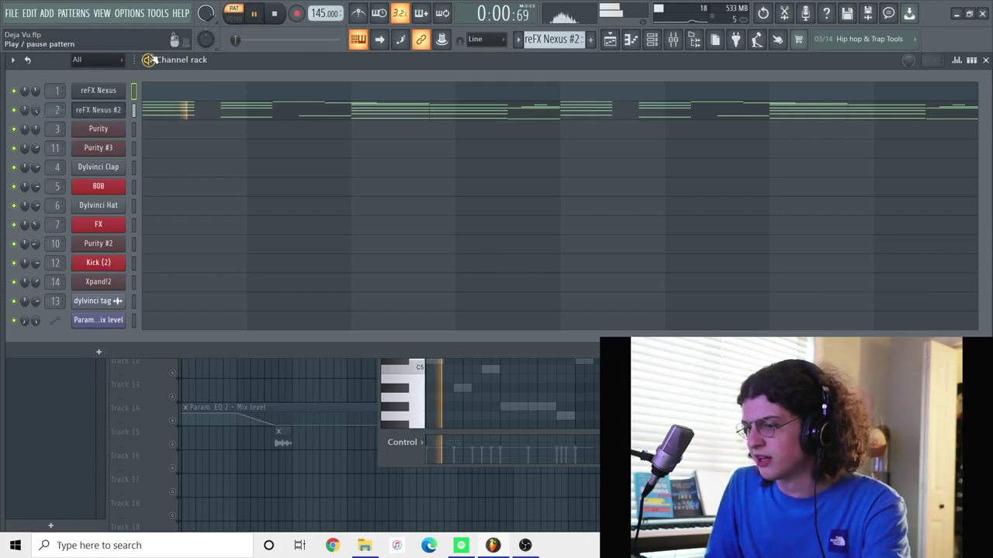
{"action": "left_click", "coordinate": [117, 110]}
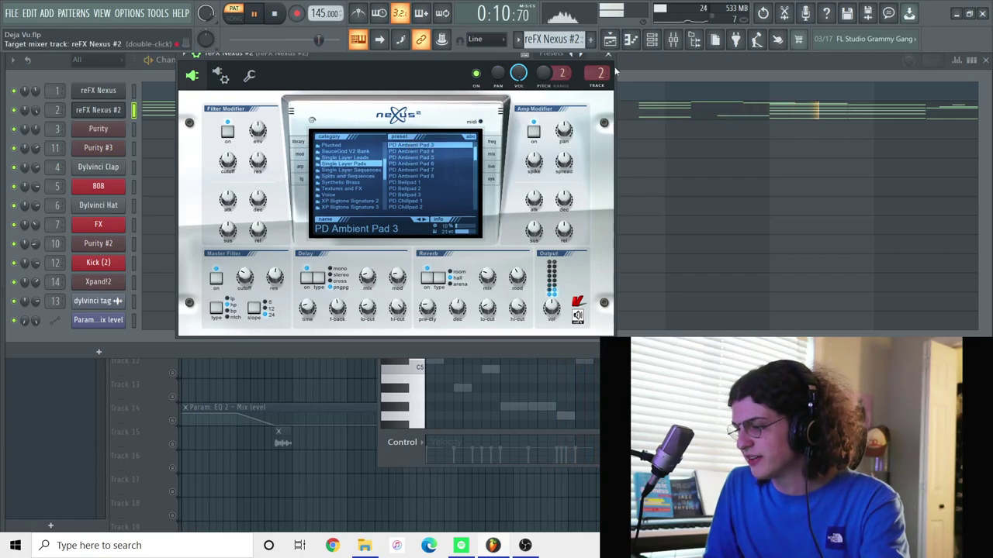
{"action": "left_click", "coordinate": [608, 54]}
Show the reFX Nexus #2 channel's notes in the piano roll while the pattern plays
{"action": "left_click", "coordinate": [541, 383]}
{"action": "left_click", "coordinate": [675, 86]}
{"action": "right_click", "coordinate": [111, 110]}
{"action": "left_click", "coordinate": [139, 104]}
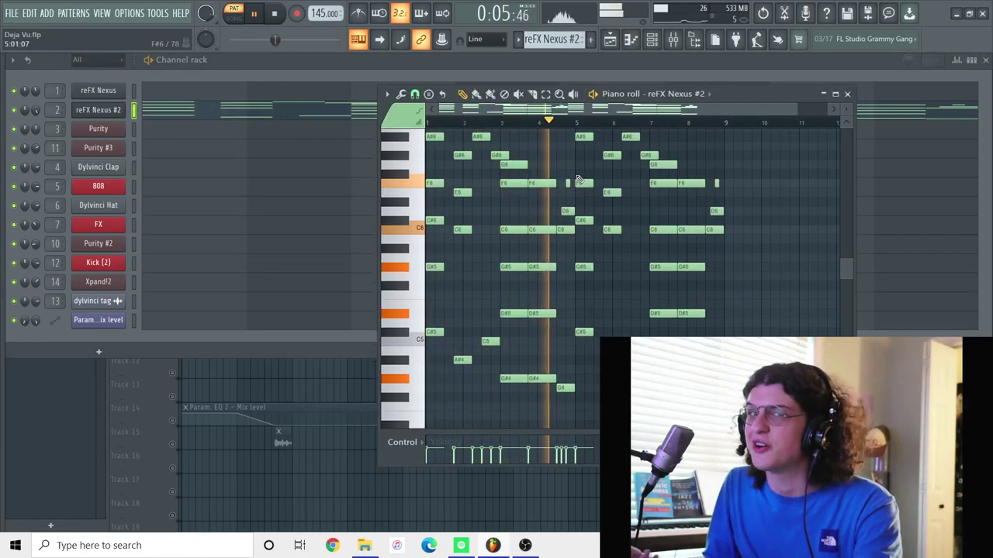
Play the Purity pattern, view its notes in the piano roll and check the sounds layered in its instrument
{"action": "left_click", "coordinate": [401, 65]}
{"action": "key", "text": "space"}
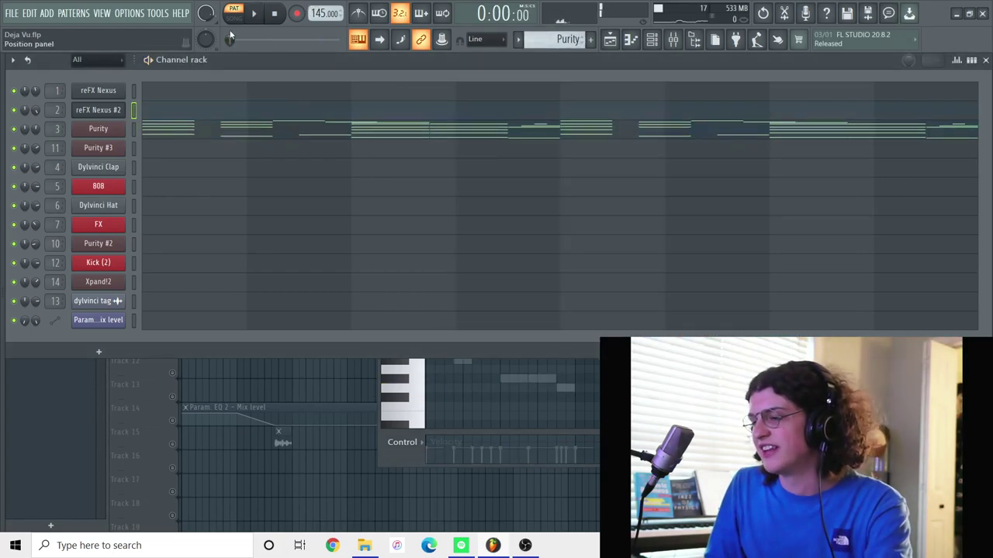
{"action": "right_click", "coordinate": [133, 122]}
{"action": "left_click", "coordinate": [149, 129]}
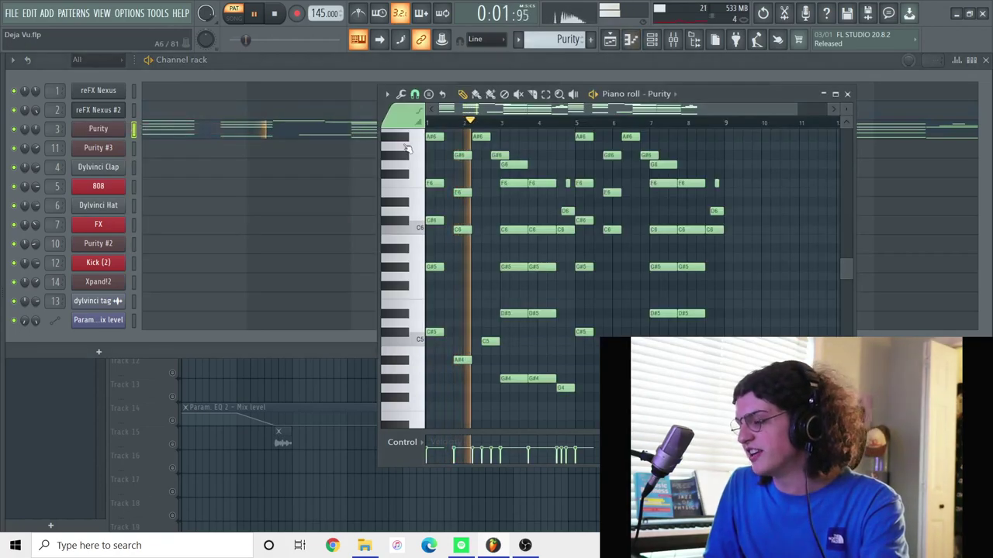
{"action": "left_click", "coordinate": [109, 130]}
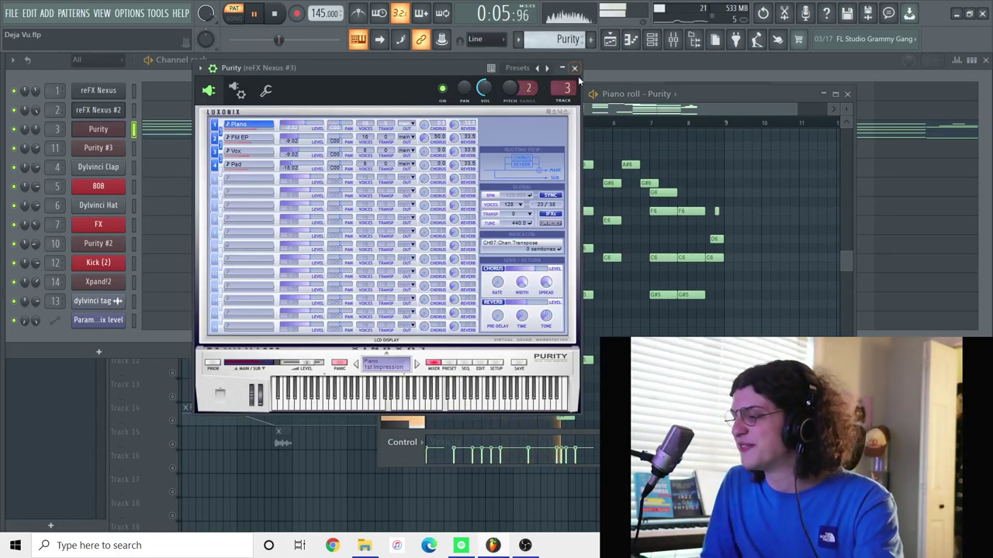
{"action": "left_click", "coordinate": [574, 68]}
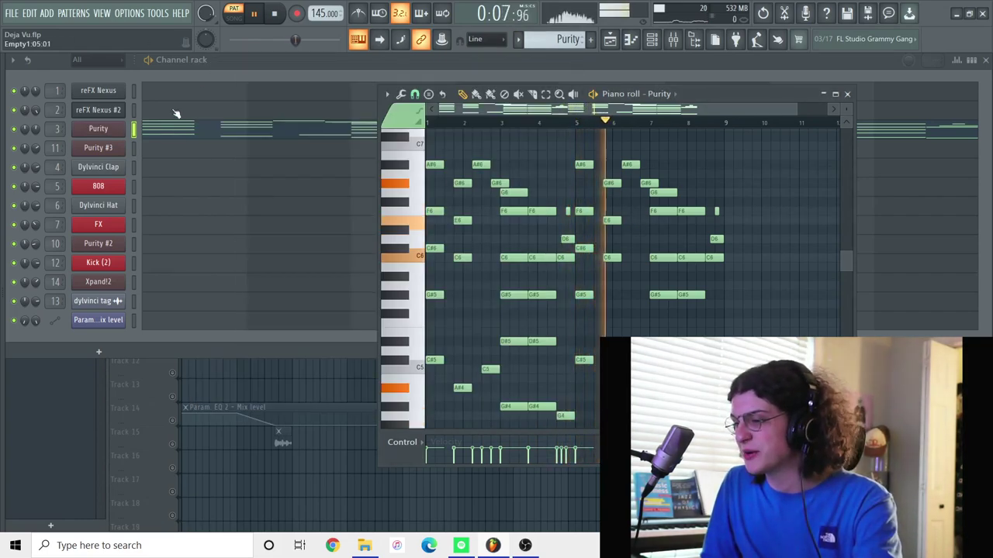
Play the Purity #3 pattern, view its notes in the piano roll and check its instrument's preset
{"action": "left_click", "coordinate": [294, 73]}
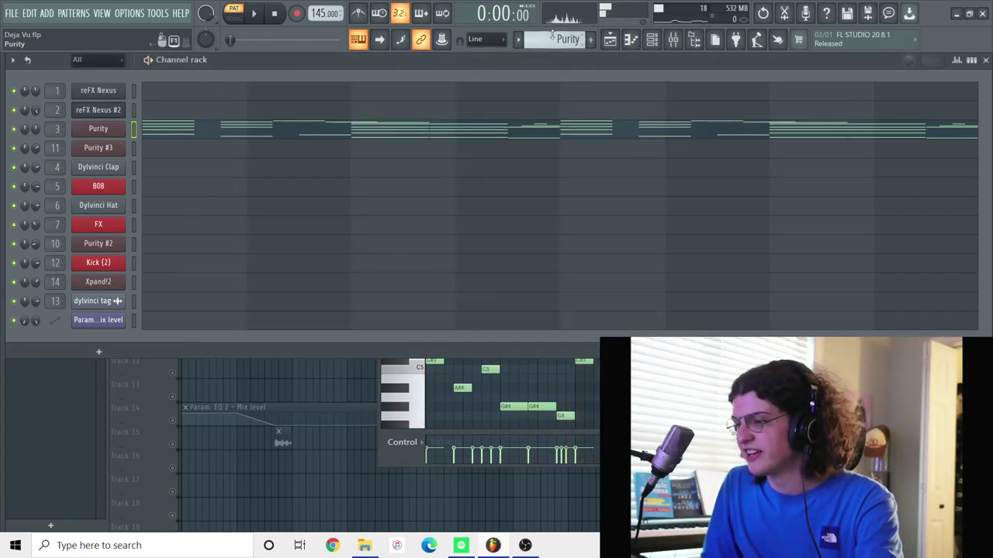
{"action": "scroll", "coordinate": [551, 39], "scroll_direction": "down", "scroll_amount": 1}
{"action": "key", "text": "space"}
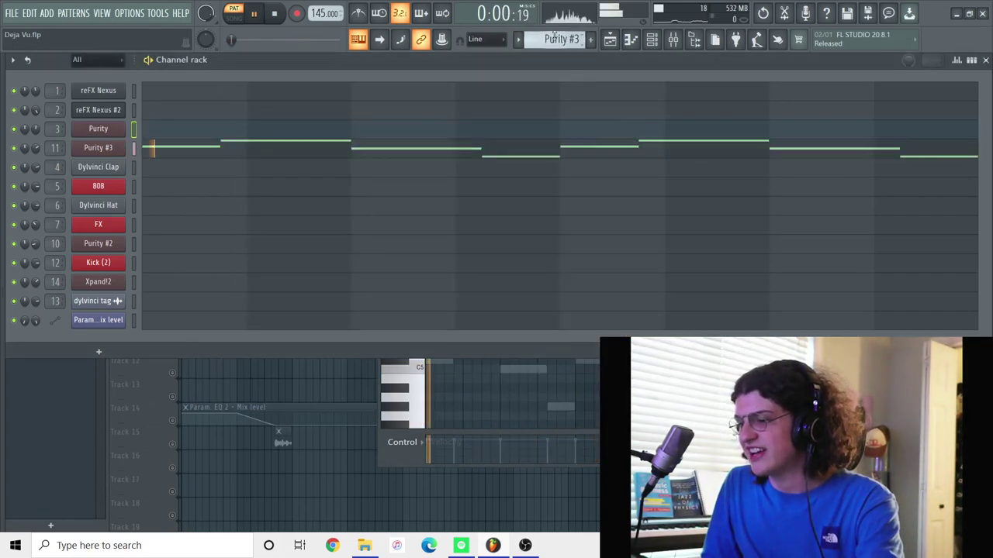
{"action": "right_click", "coordinate": [120, 149]}
{"action": "left_click", "coordinate": [138, 153]}
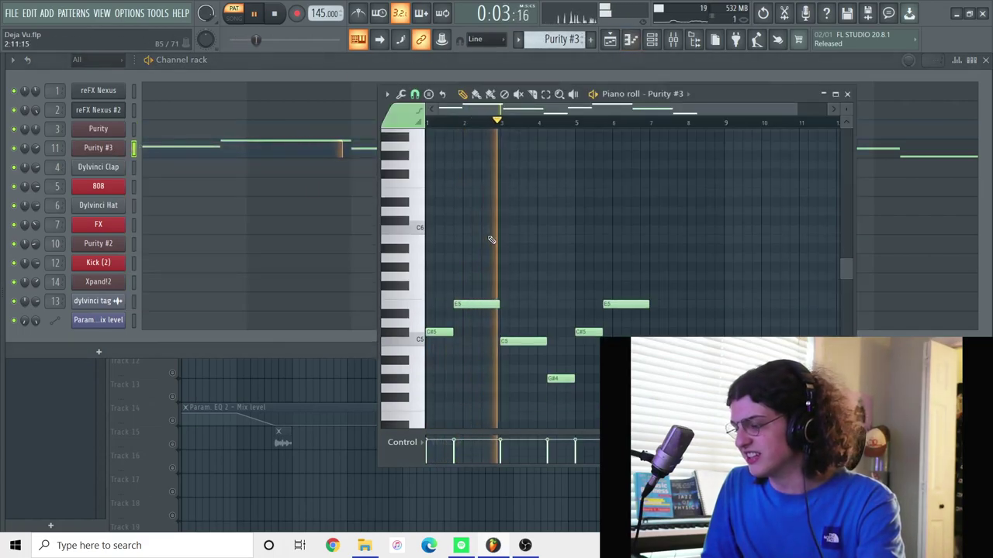
{"action": "left_click", "coordinate": [98, 151]}
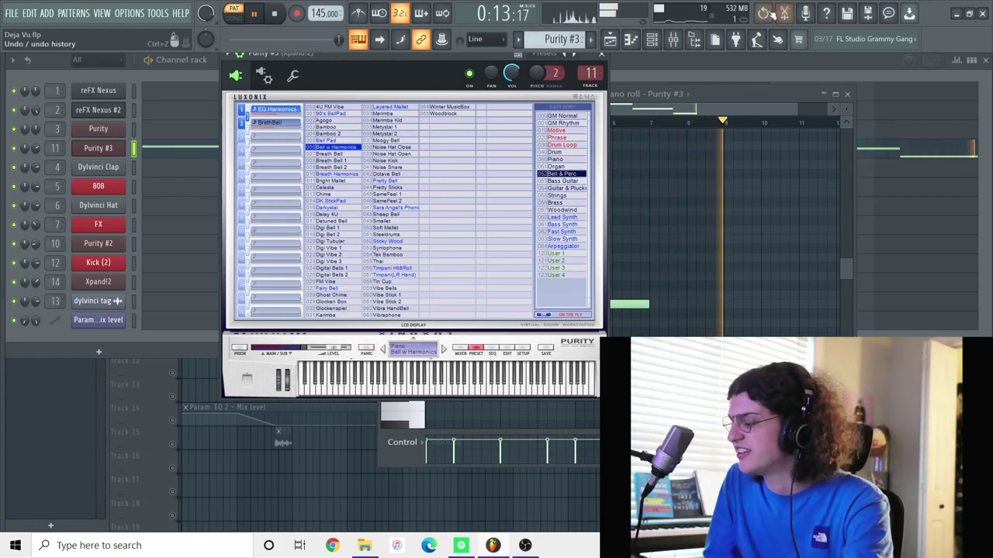
Reactivate the muted arrangement tracks in the playlist, from track 2 through track 15
{"action": "left_click", "coordinate": [608, 40]}
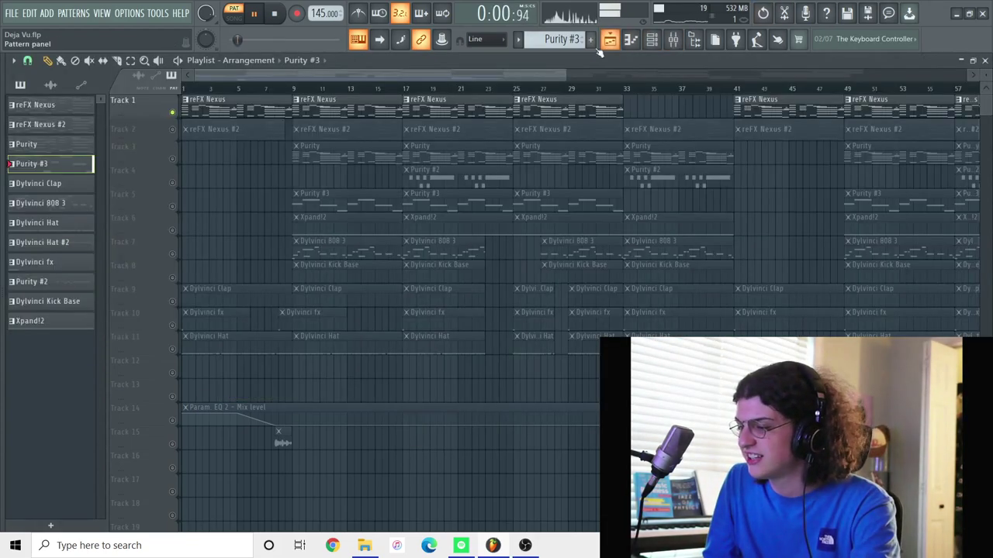
{"action": "left_click", "coordinate": [172, 130]}
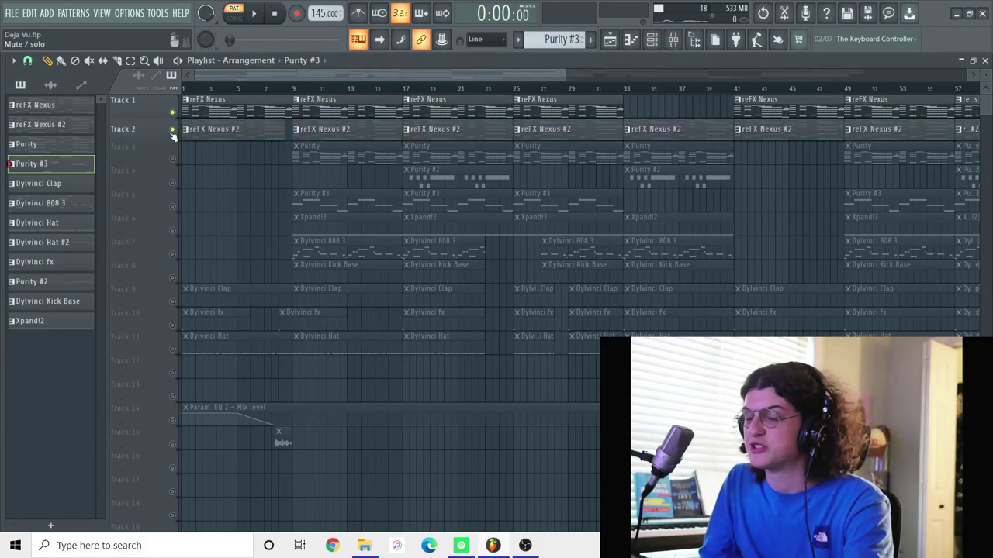
{"action": "left_click", "coordinate": [172, 159]}
{"action": "right_click", "coordinate": [172, 194]}
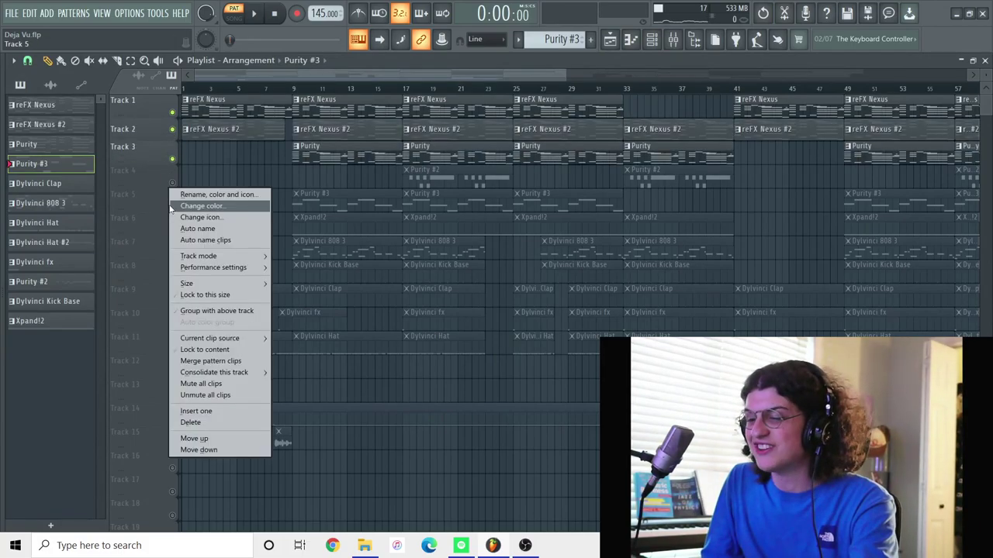
{"action": "right_click", "coordinate": [172, 183]}
{"action": "left_click", "coordinate": [172, 183]}
{"action": "left_click", "coordinate": [173, 159]}
{"action": "right_click", "coordinate": [173, 160]}
Return to the channel rack, switch to the Dylvinci Clap pattern and play it
{"action": "left_click", "coordinate": [654, 39]}
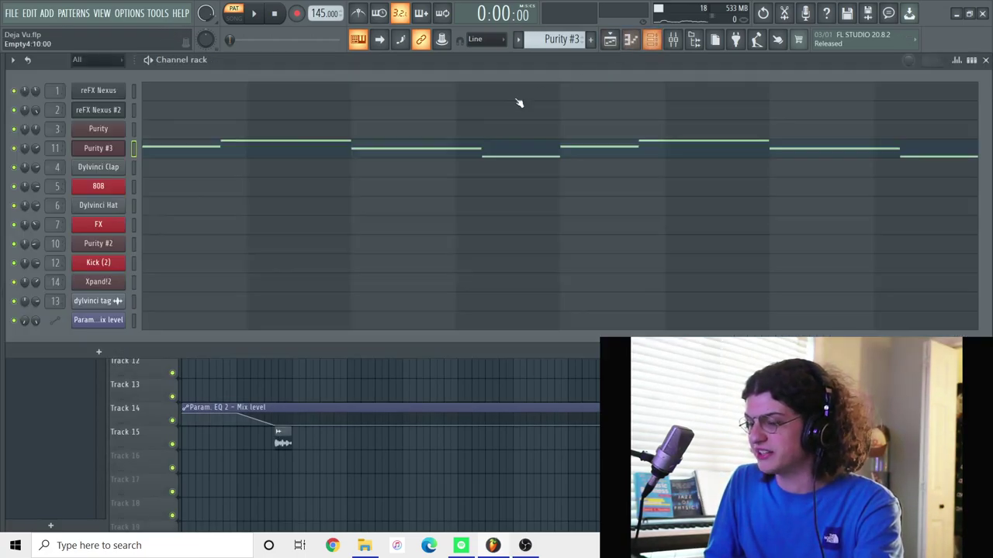
{"action": "scroll", "coordinate": [543, 38], "scroll_direction": "down", "scroll_amount": 2}
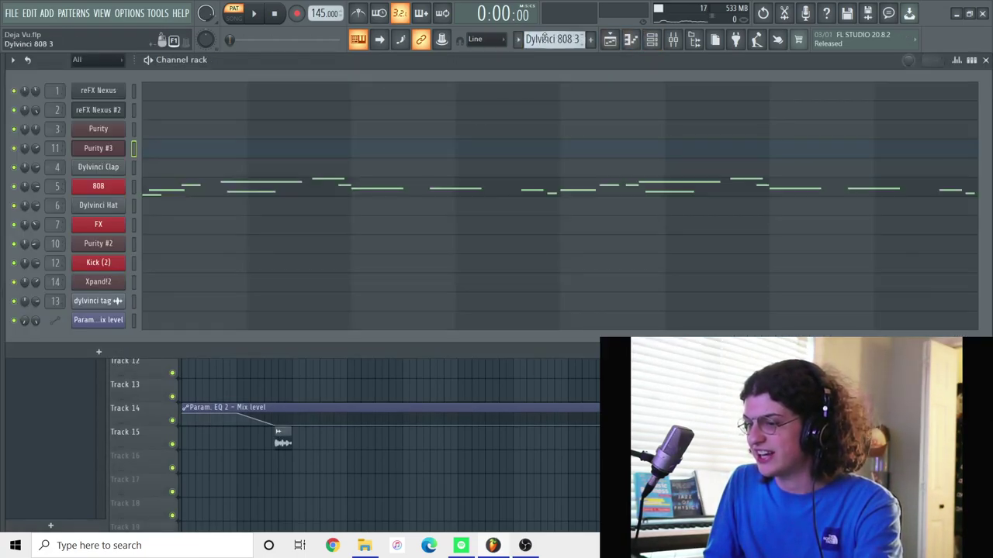
{"action": "scroll", "coordinate": [542, 39], "scroll_direction": "up", "scroll_amount": 1}
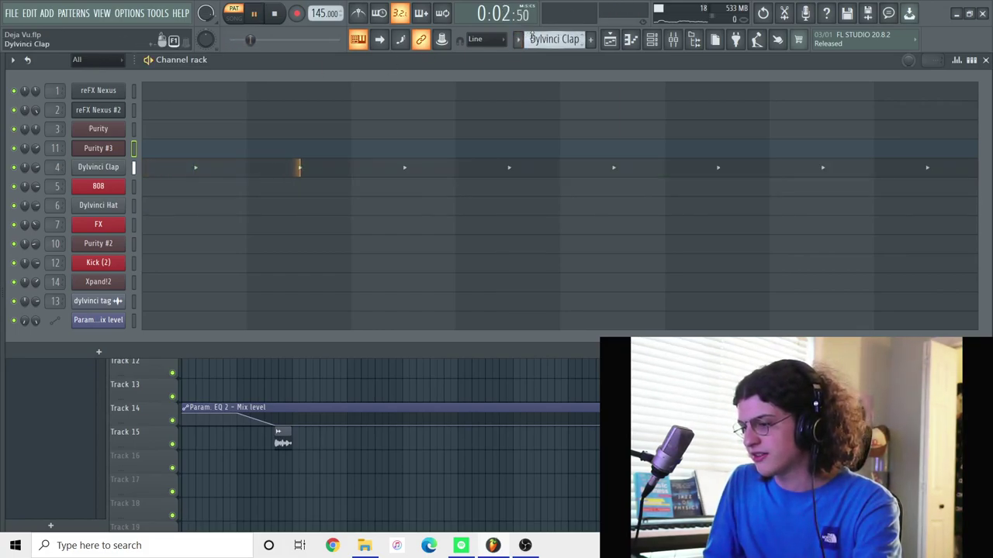
{"action": "key", "text": "space"}
Play the Dylvinci 808 3 pattern and view its whole bassline in the piano roll
{"action": "scroll", "coordinate": [532, 39], "scroll_direction": "down", "scroll_amount": 1}
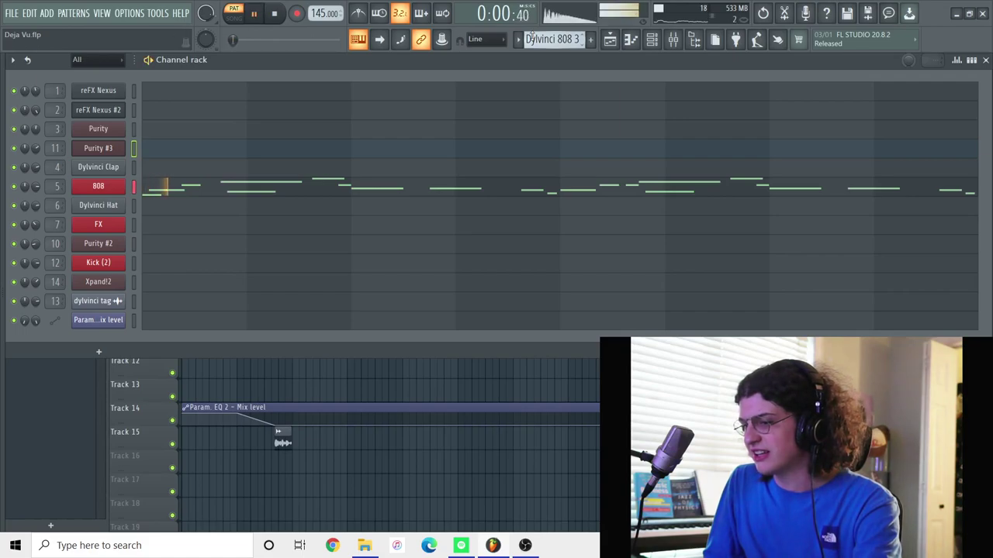
{"action": "right_click", "coordinate": [131, 184]}
{"action": "left_click", "coordinate": [152, 187]}
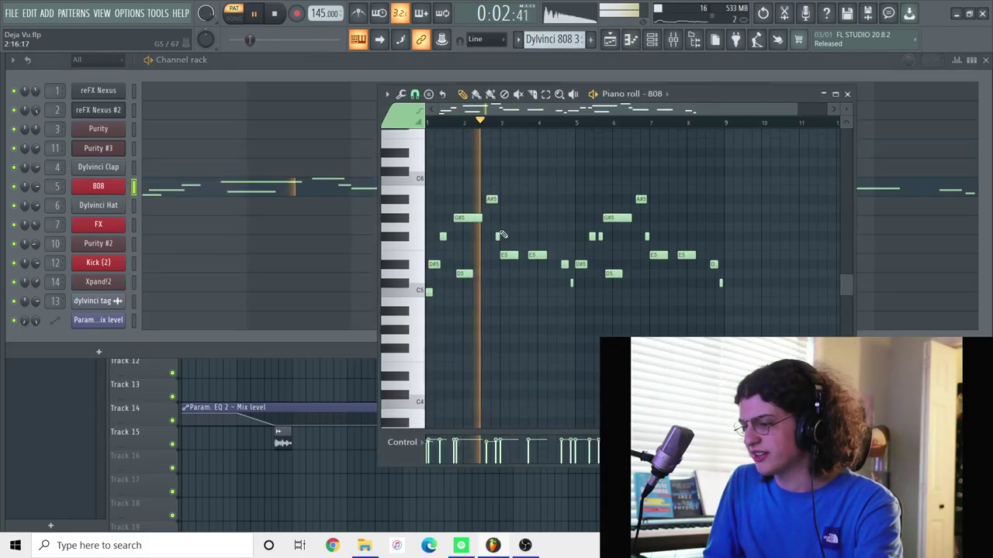
{"action": "scroll", "coordinate": [656, 163], "scroll_direction": "up", "scroll_amount": 2}
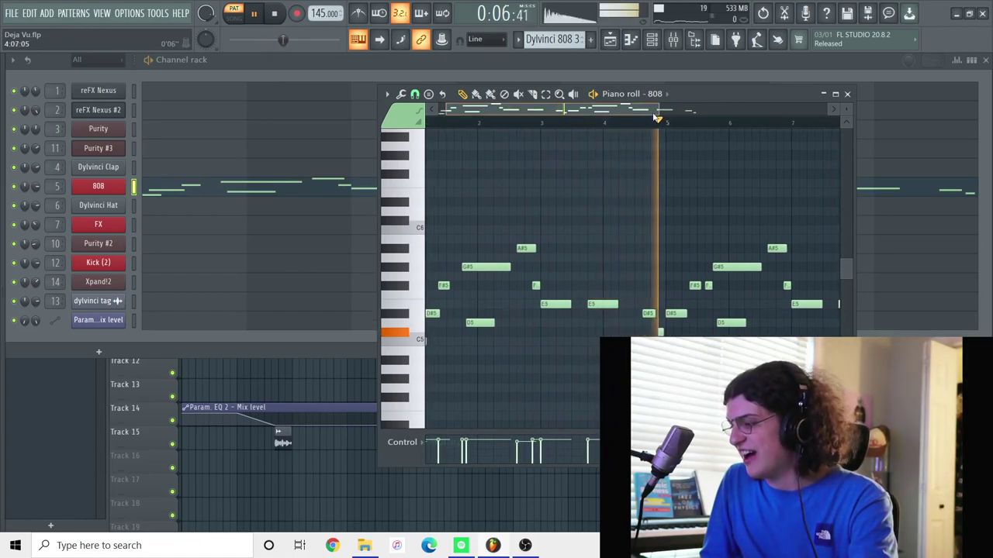
{"action": "left_click_drag", "start_coordinate": [650, 111], "coordinate": [720, 120]}
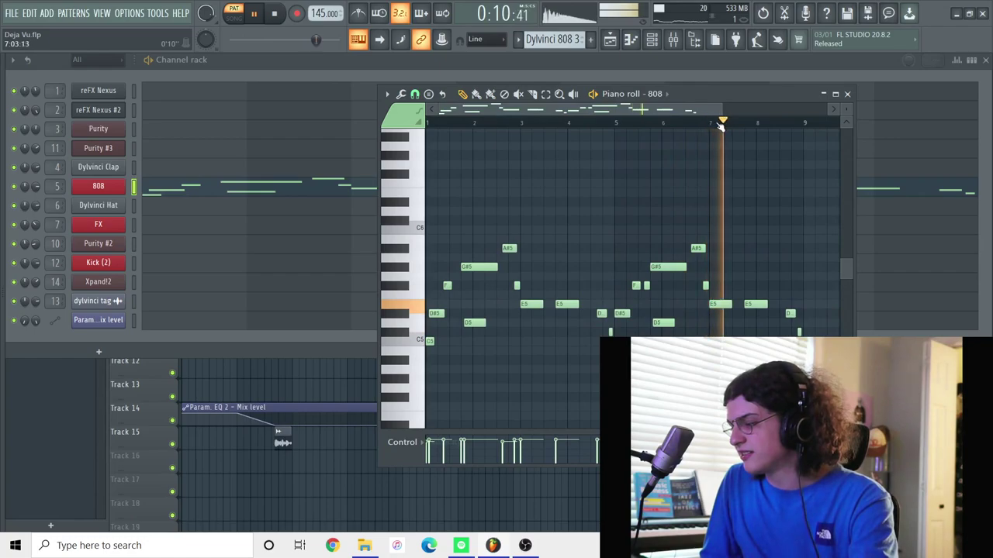
Show the 808 channel's sample waveform and sample settings, and stop playback
{"action": "left_click", "coordinate": [83, 187]}
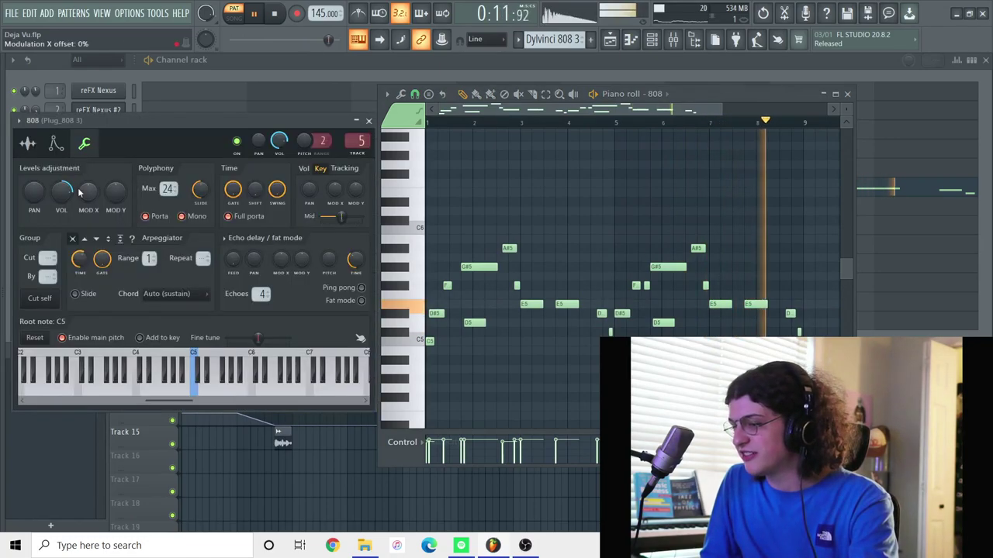
{"action": "left_click", "coordinate": [27, 146]}
{"action": "key", "text": "space"}
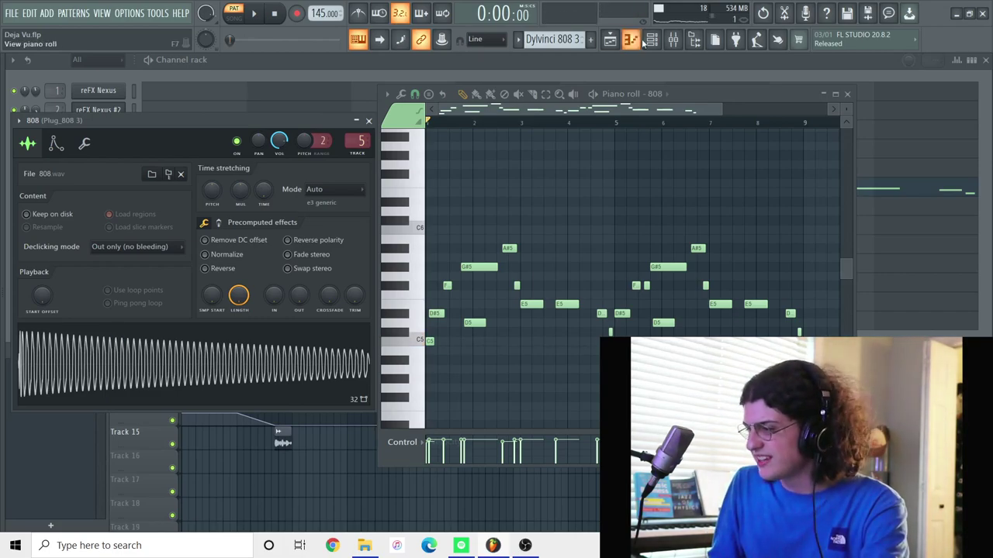
Inspect the effects on the 808's mixer track: Fruity Limiter, Fruity Wrapper and RBass Mono
{"action": "left_click", "coordinate": [674, 42]}
{"action": "left_click", "coordinate": [889, 103]}
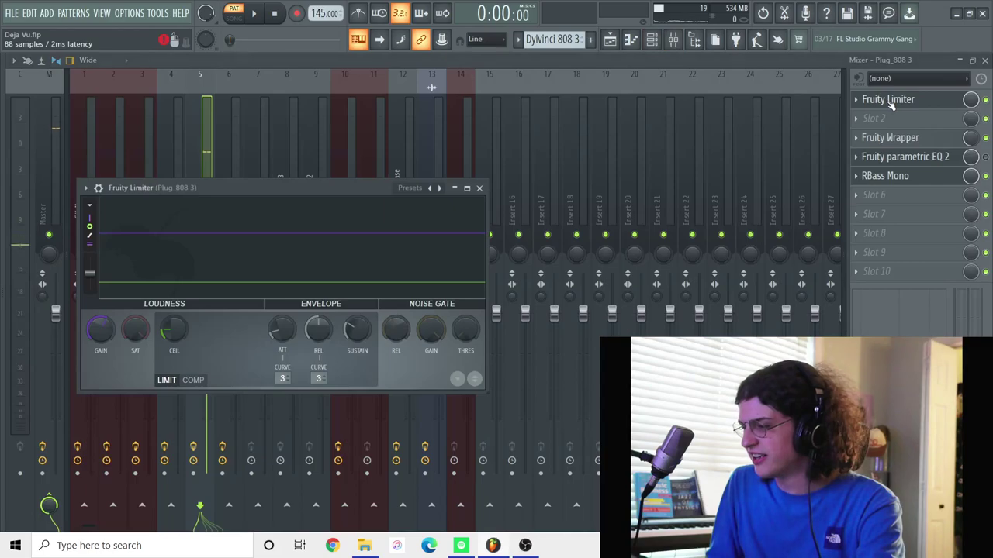
{"action": "left_click", "coordinate": [892, 105]}
{"action": "left_click", "coordinate": [892, 138]}
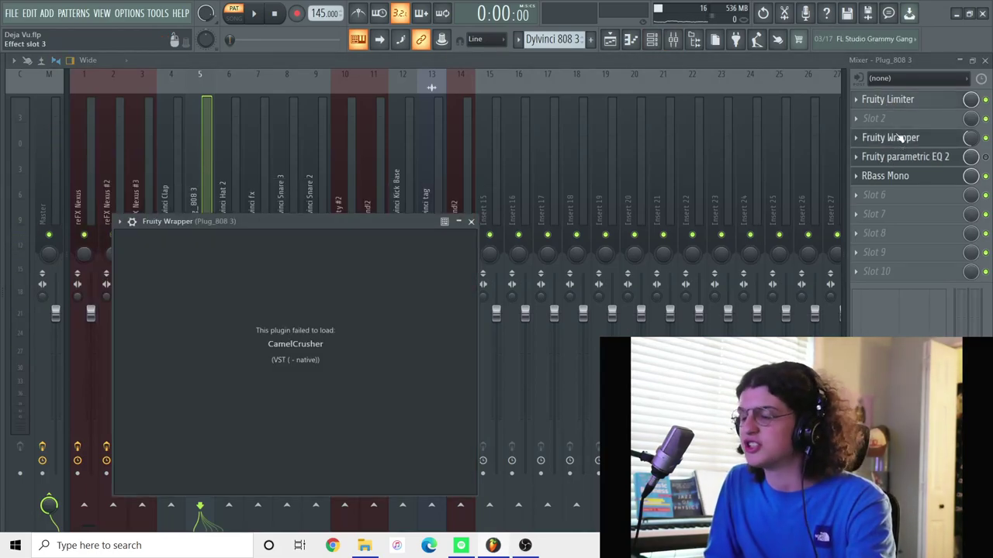
{"action": "left_click", "coordinate": [897, 137]}
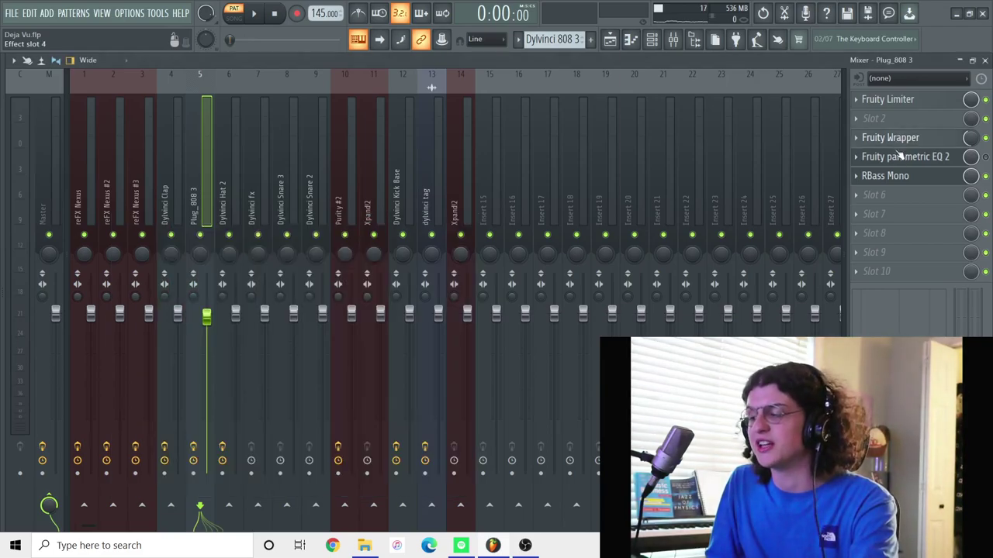
{"action": "left_click", "coordinate": [896, 177]}
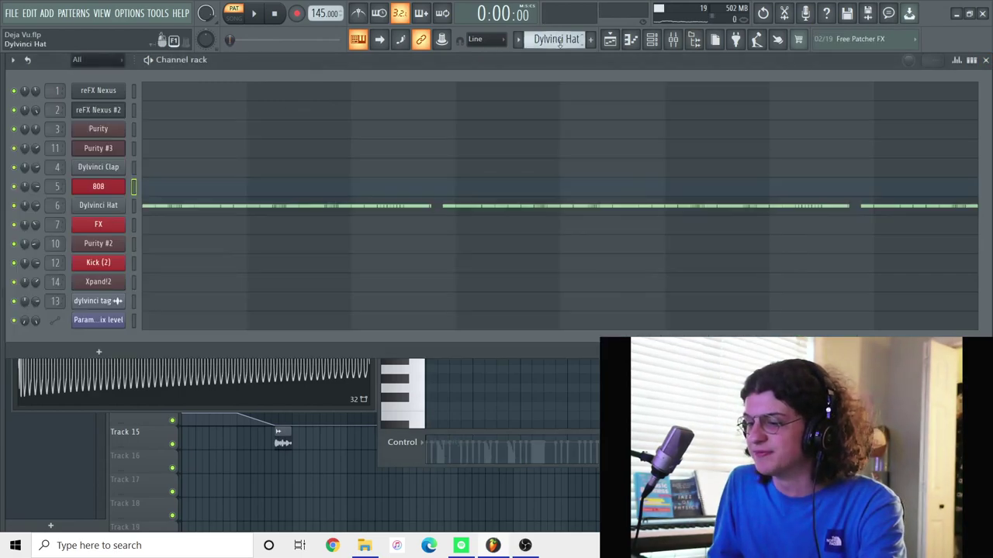
Play the Dylvinci Hat pattern and view its hi-hat notes in the piano roll
{"action": "key", "text": "space"}
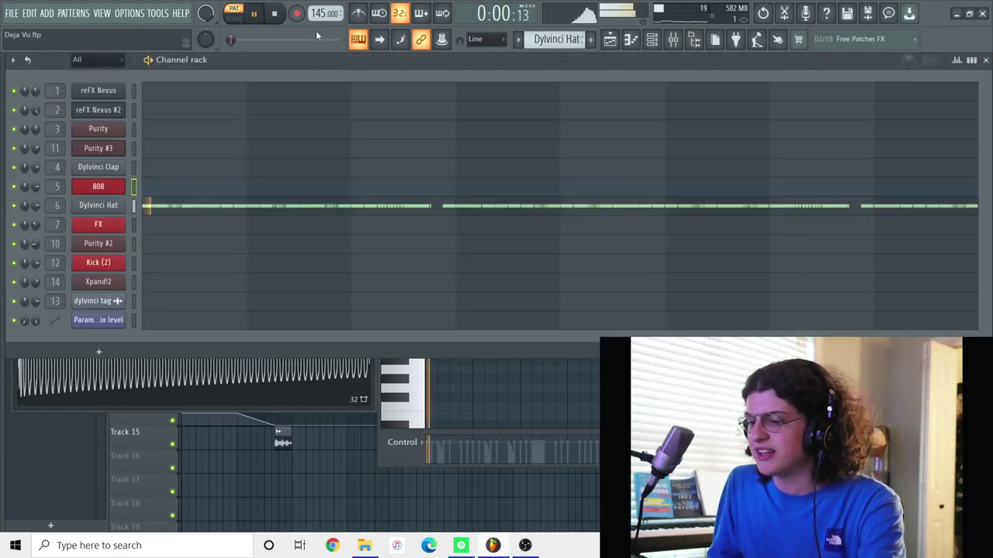
{"action": "left_click", "coordinate": [610, 40]}
{"action": "left_click", "coordinate": [611, 40]}
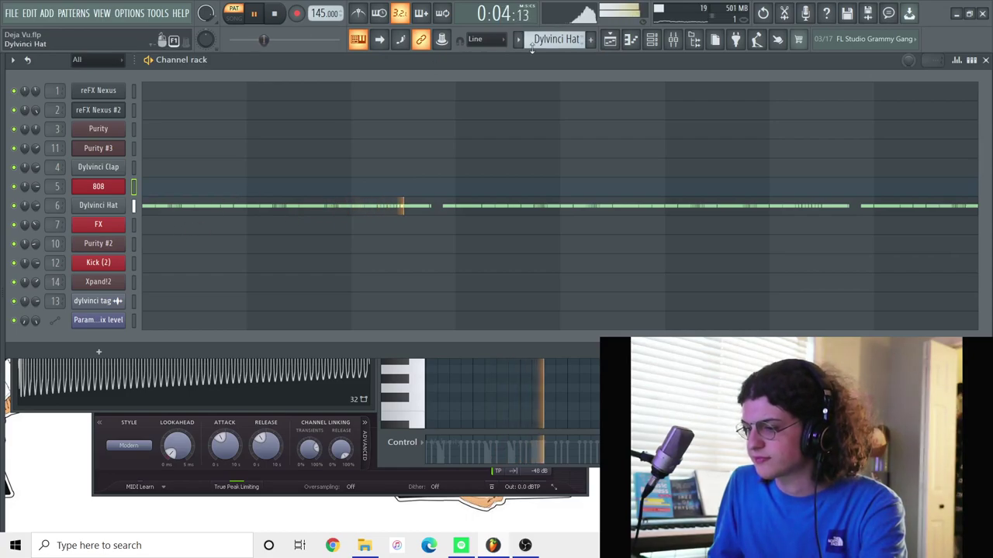
{"action": "right_click", "coordinate": [130, 198]}
{"action": "left_click", "coordinate": [134, 206]}
Show the Dylvinci Hat channel's sample waveform and sample settings, and stop playback
{"action": "left_click", "coordinate": [97, 205]}
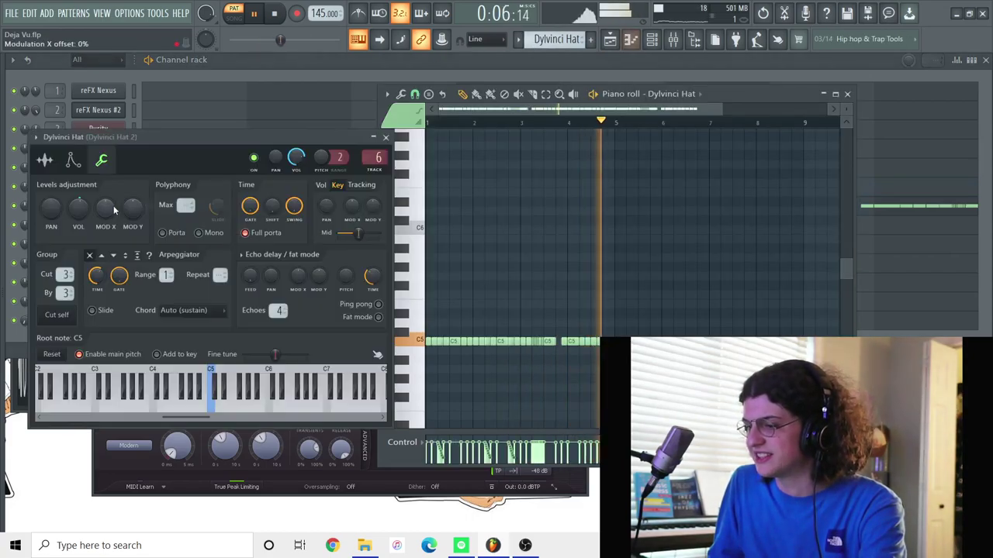
{"action": "key", "text": "space"}
{"action": "left_click", "coordinate": [44, 161]}
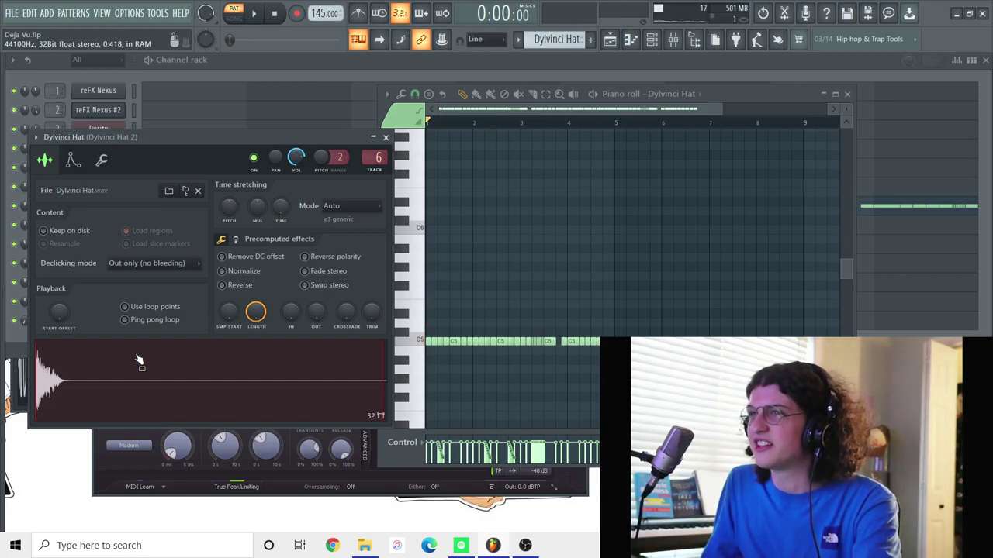
Set the playlist snap to Line and select bars 1 to 9 as the loop region during song playback
{"action": "left_click", "coordinate": [610, 39]}
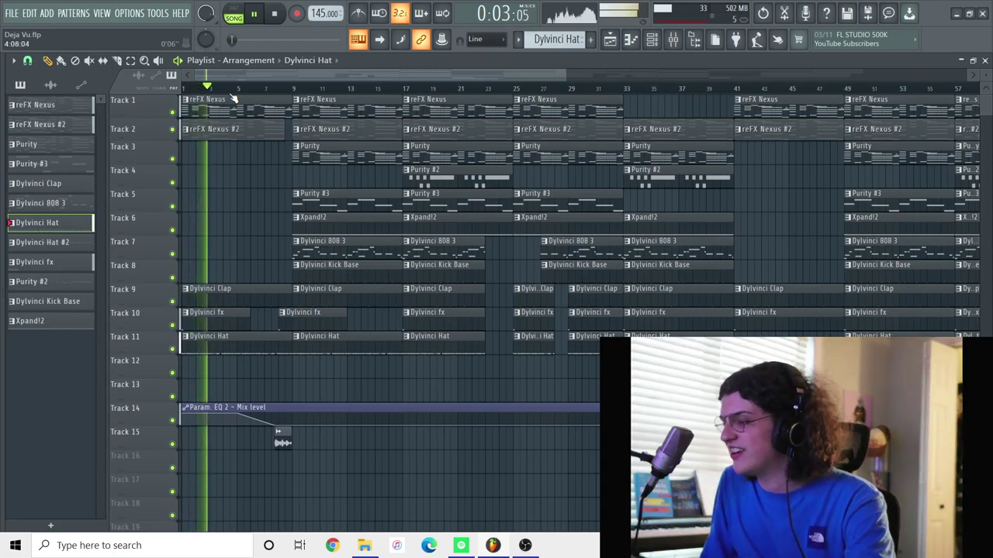
{"action": "left_click_drag", "start_coordinate": [292, 96], "coordinate": [34, 96]}
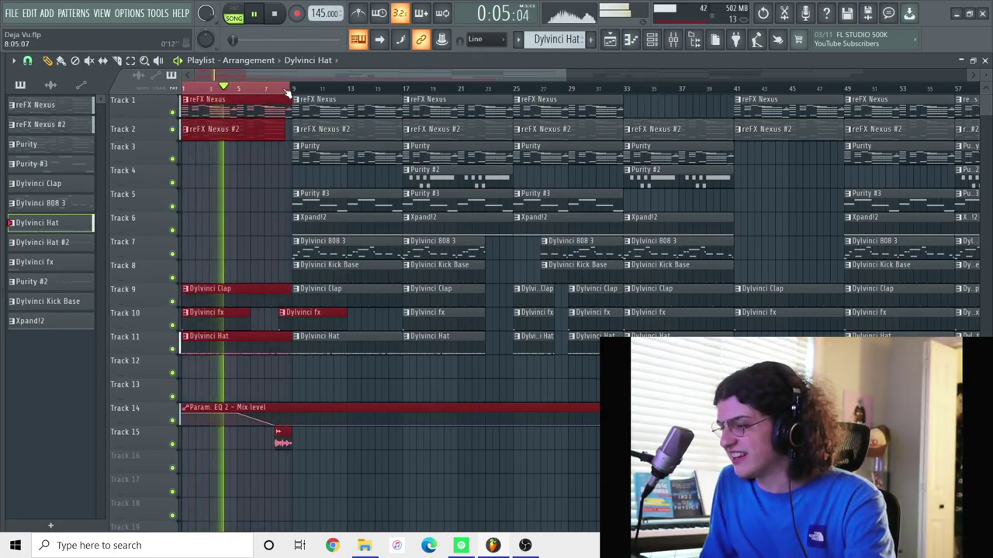
{"action": "left_click_drag", "start_coordinate": [291, 95], "coordinate": [289, 95]}
{"action": "left_click", "coordinate": [27, 61]}
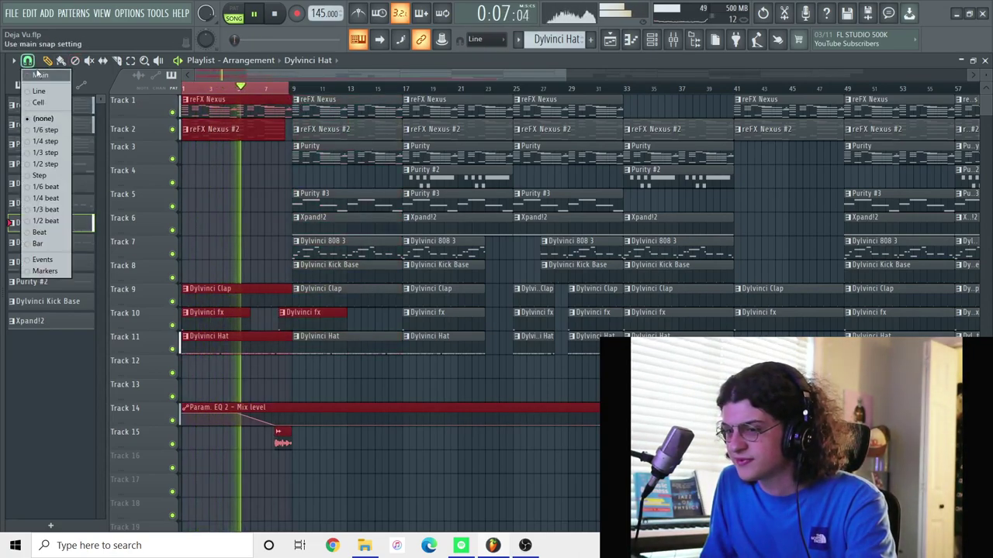
{"action": "left_click", "coordinate": [34, 91]}
{"action": "left_click", "coordinate": [215, 88]}
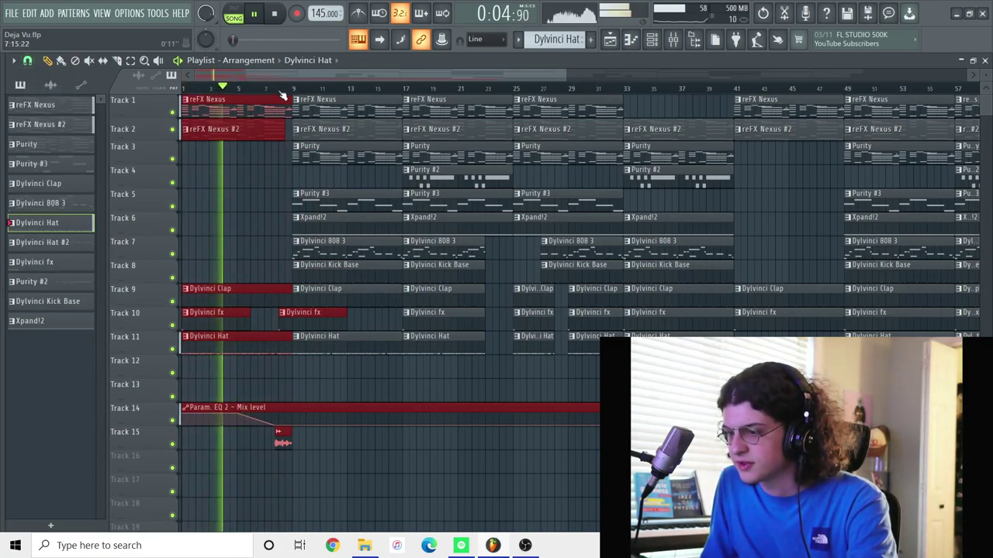
{"action": "left_click_drag", "start_coordinate": [284, 91], "coordinate": [122, 107]}
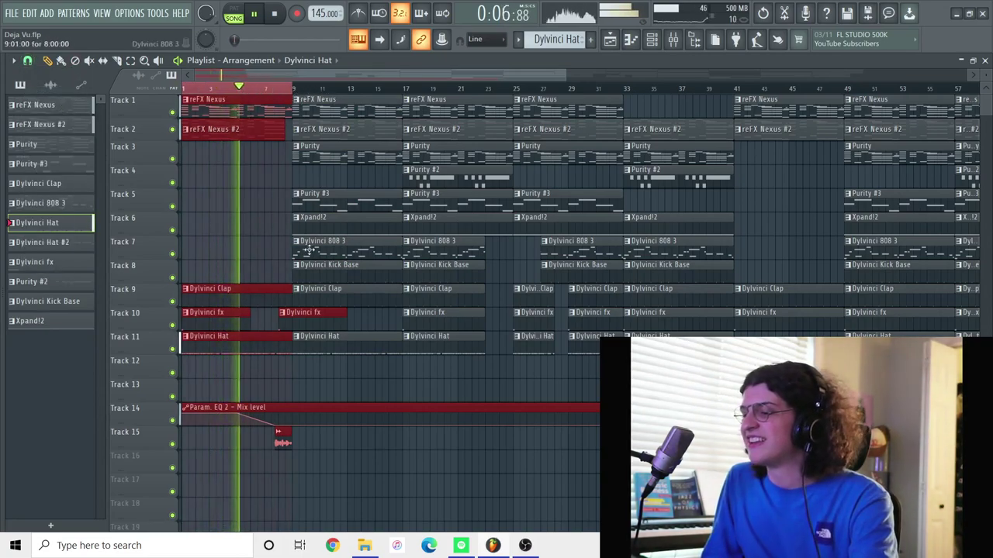
{"action": "left_click", "coordinate": [224, 425]}
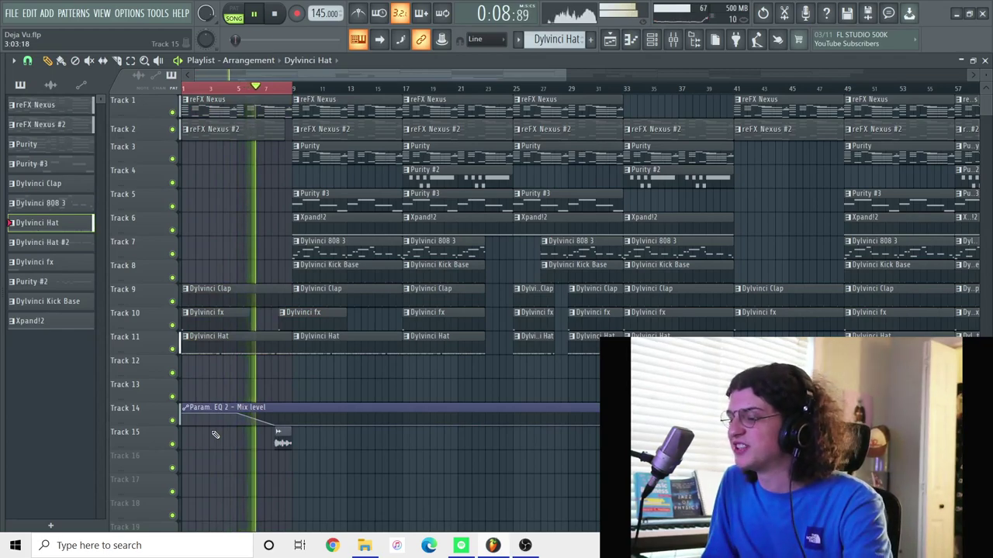
Mute the Dylvinci Hat, fx and Clap playlist tracks, and briefly mute the reFX Nexus #2 track to hear the melody alone
{"action": "left_click", "coordinate": [172, 349]}
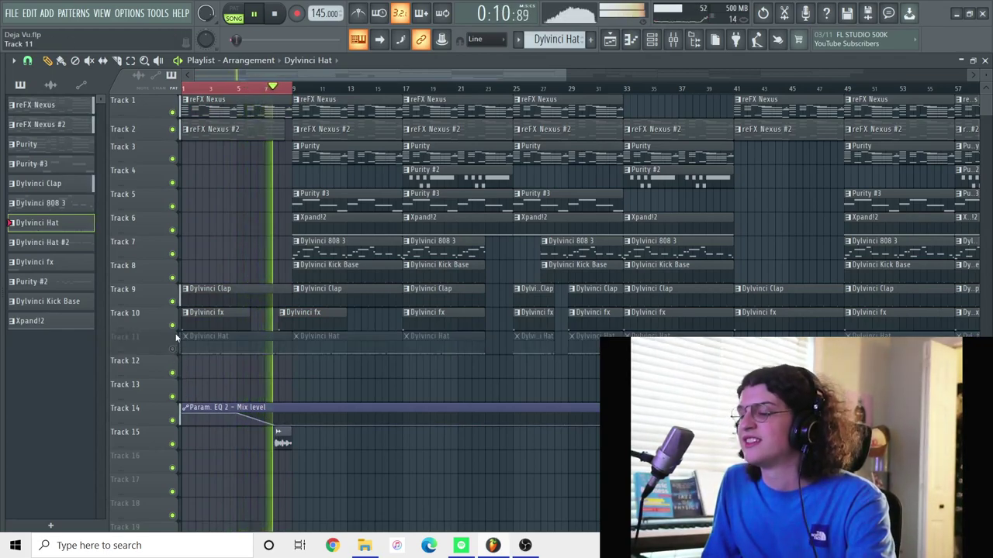
{"action": "left_click", "coordinate": [172, 325]}
{"action": "left_click", "coordinate": [172, 301]}
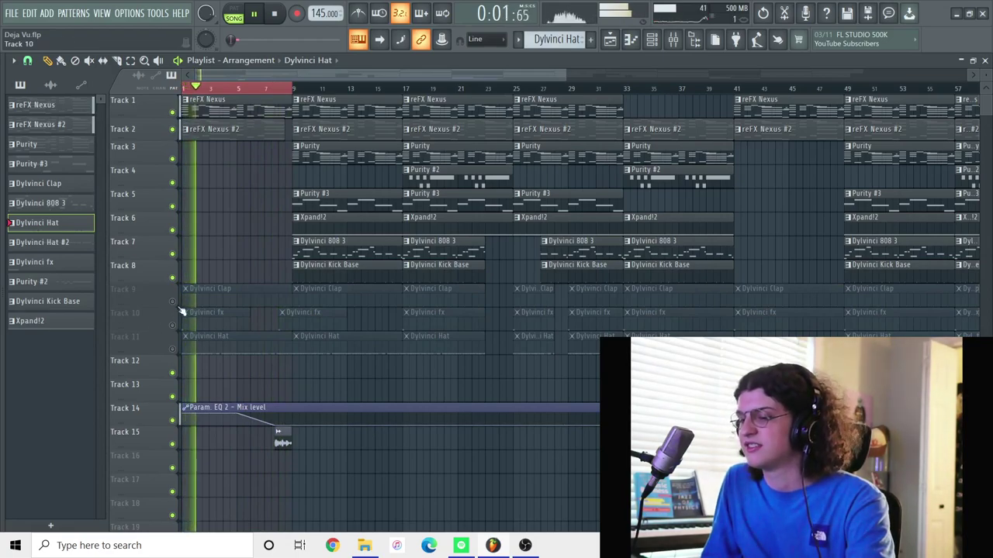
{"action": "left_click", "coordinate": [172, 136]}
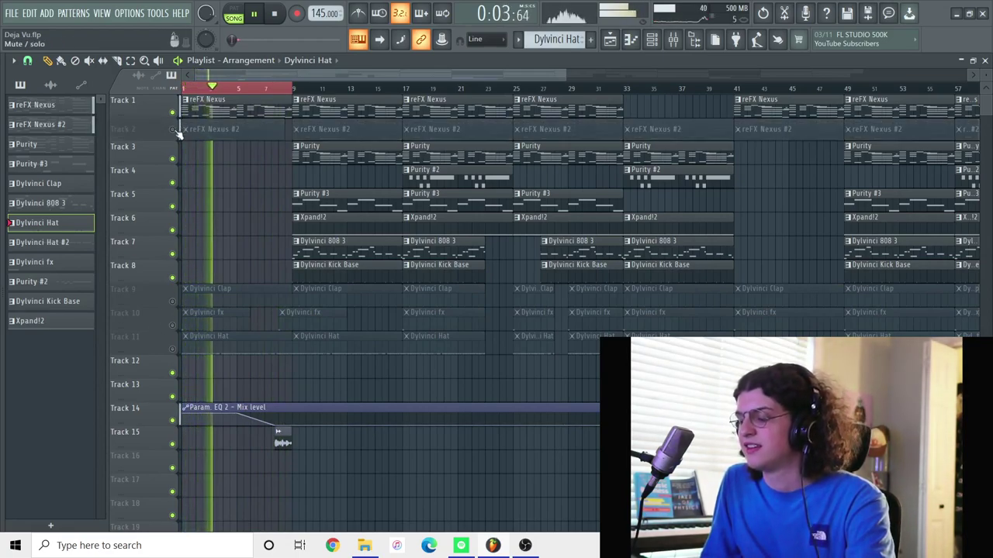
{"action": "left_click", "coordinate": [173, 135]}
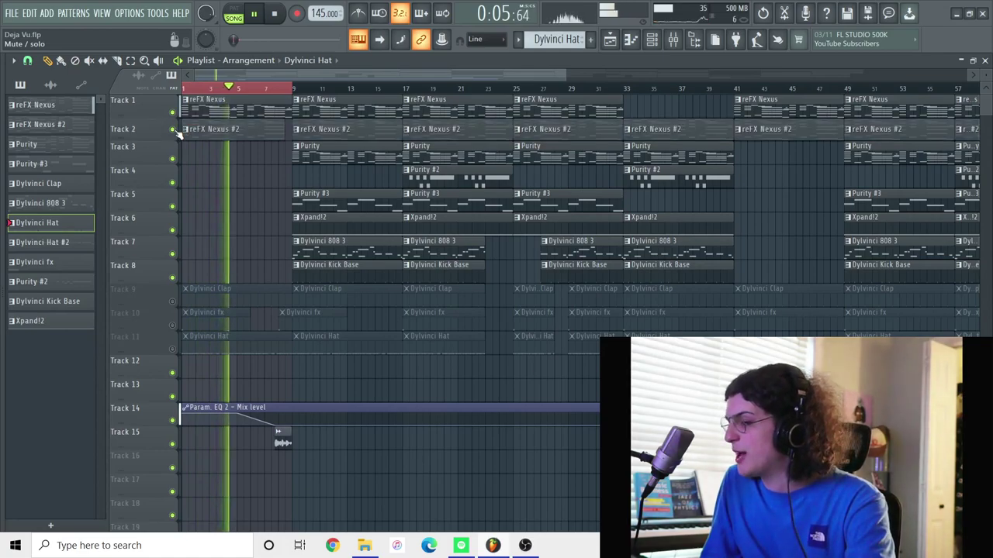
Unmute the Dylvinci Clap, Dylvinci fx and Dylvinci Hat playlist tracks
{"action": "left_click", "coordinate": [173, 301]}
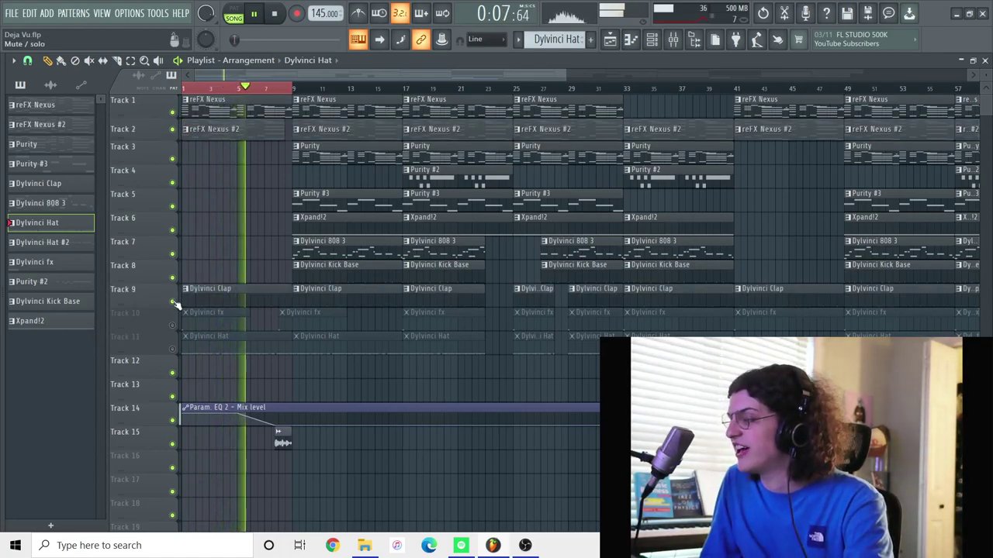
{"action": "left_click", "coordinate": [172, 325]}
{"action": "left_click", "coordinate": [172, 349]}
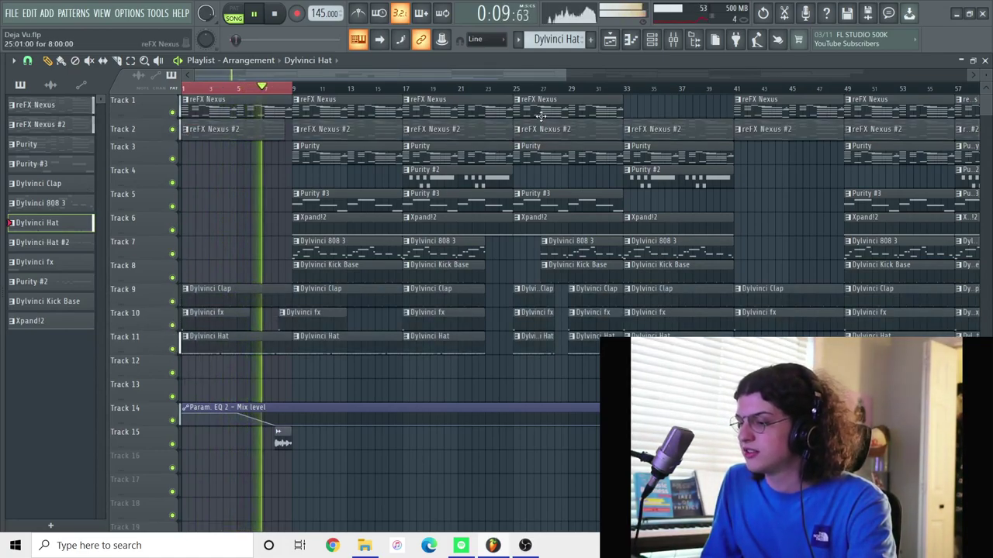
Stop playback and show the FX channel's sample waveform and sample settings in the channel rack
{"action": "left_click", "coordinate": [651, 40]}
{"action": "key", "text": "space"}
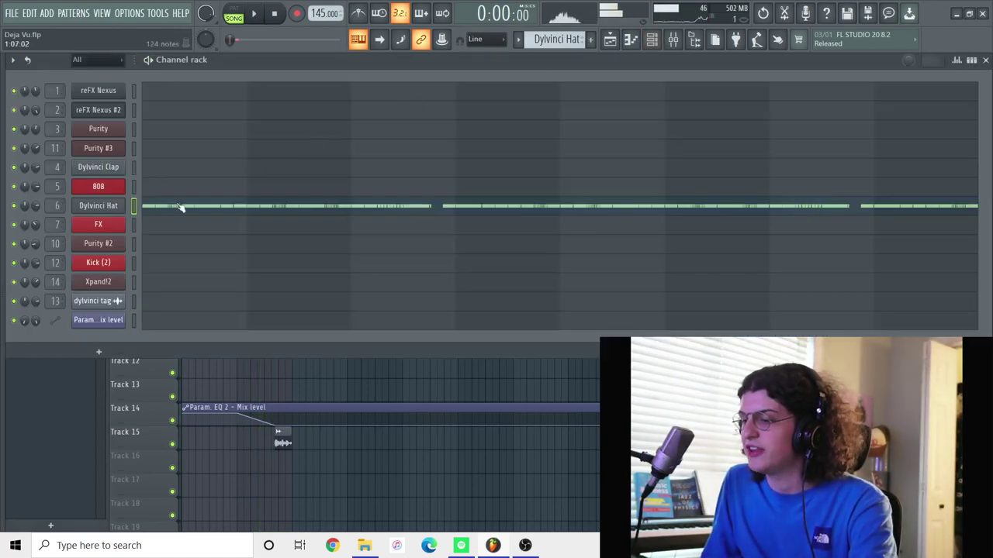
{"action": "left_click", "coordinate": [116, 227]}
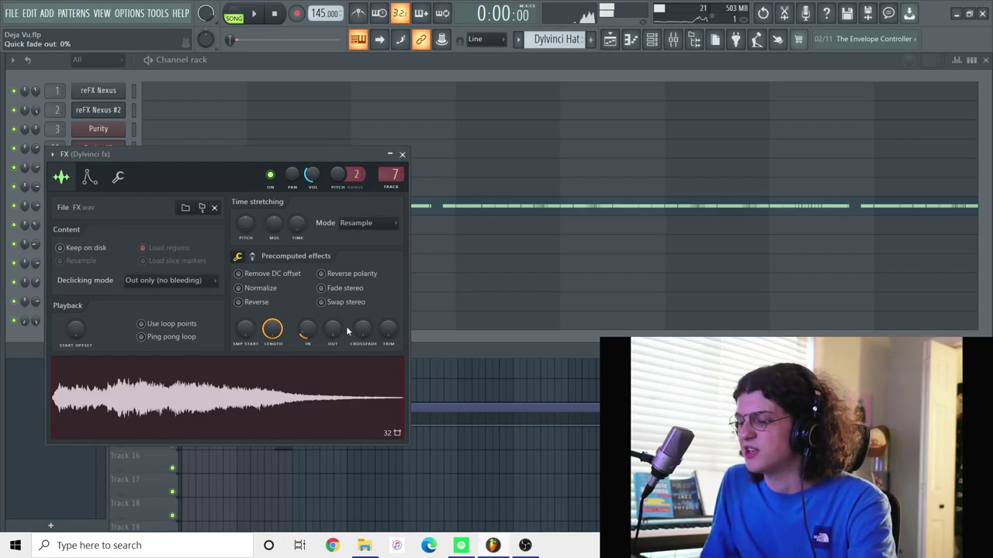
Play the looped intro in the playlist, return to the channel rack and stop playback
{"action": "left_click", "coordinate": [463, 386]}
{"action": "key", "text": "space"}
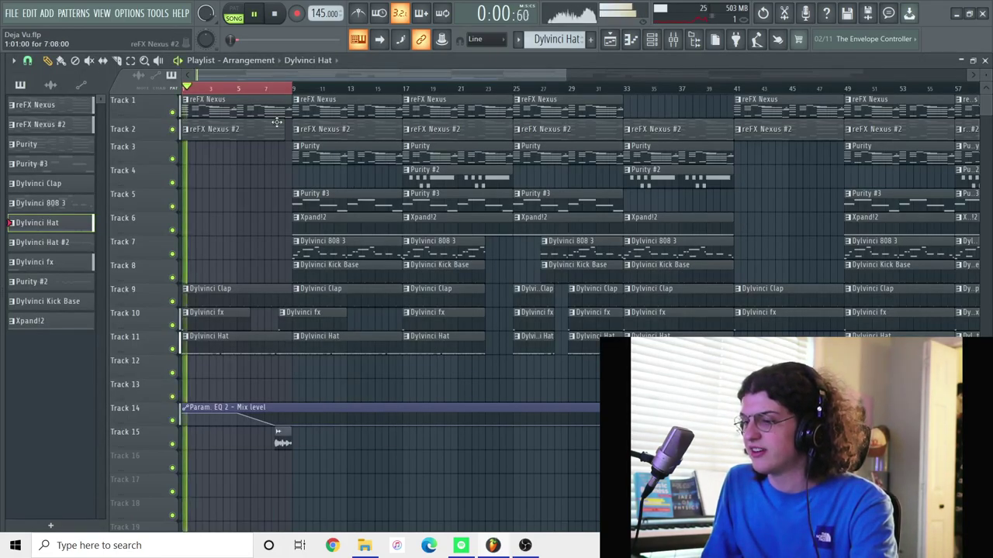
{"action": "key", "text": "F6"}
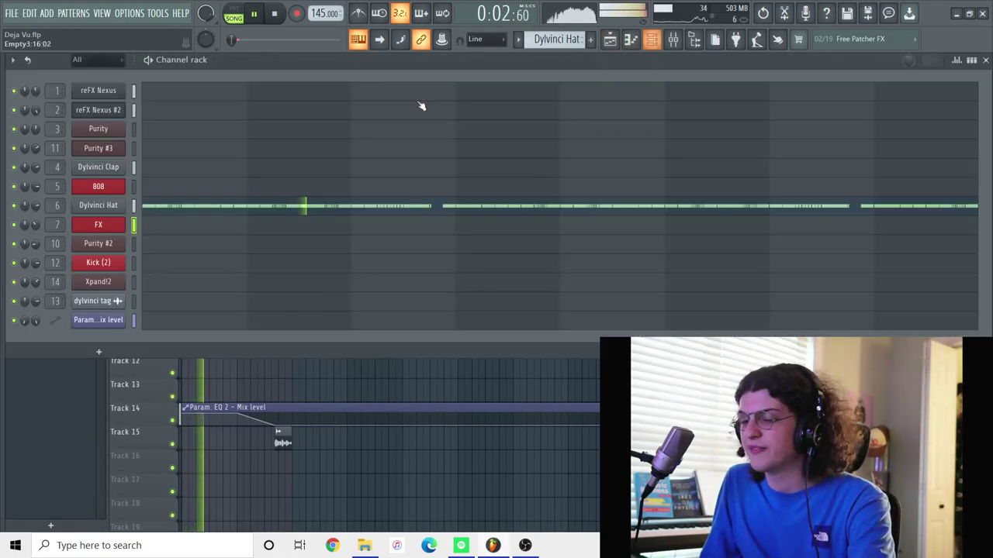
{"action": "key", "text": "space"}
Play the Purity #2 pattern in pattern mode and show the Purity #2 instrument's selected preset
{"action": "scroll", "coordinate": [547, 39], "scroll_direction": "down", "scroll_amount": 3}
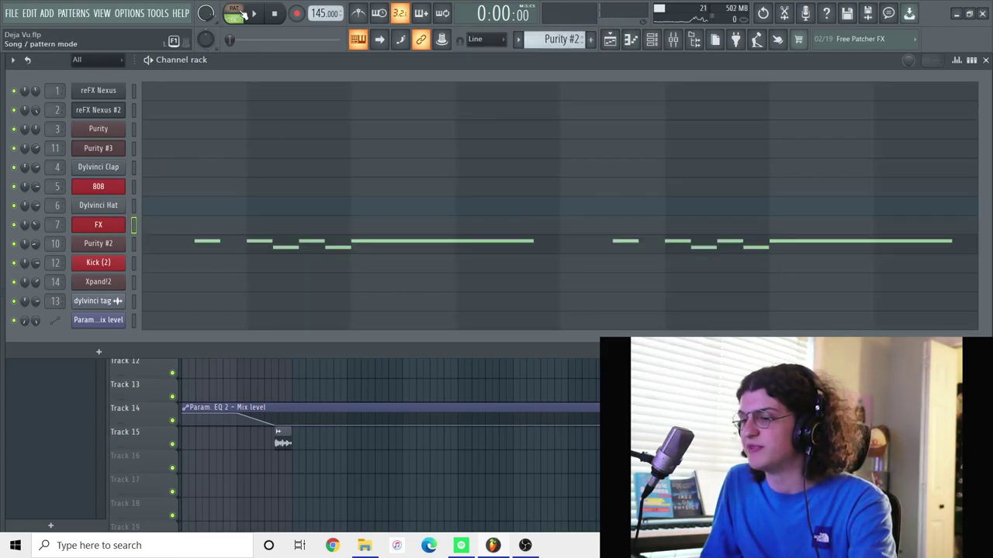
{"action": "key", "text": "F5"}
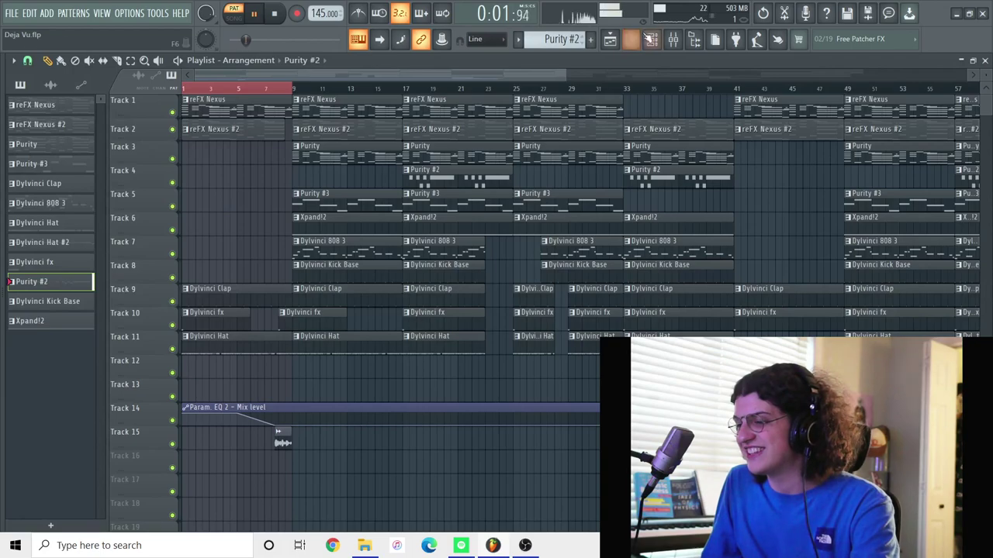
{"action": "left_click", "coordinate": [649, 39]}
{"action": "left_click", "coordinate": [103, 245]}
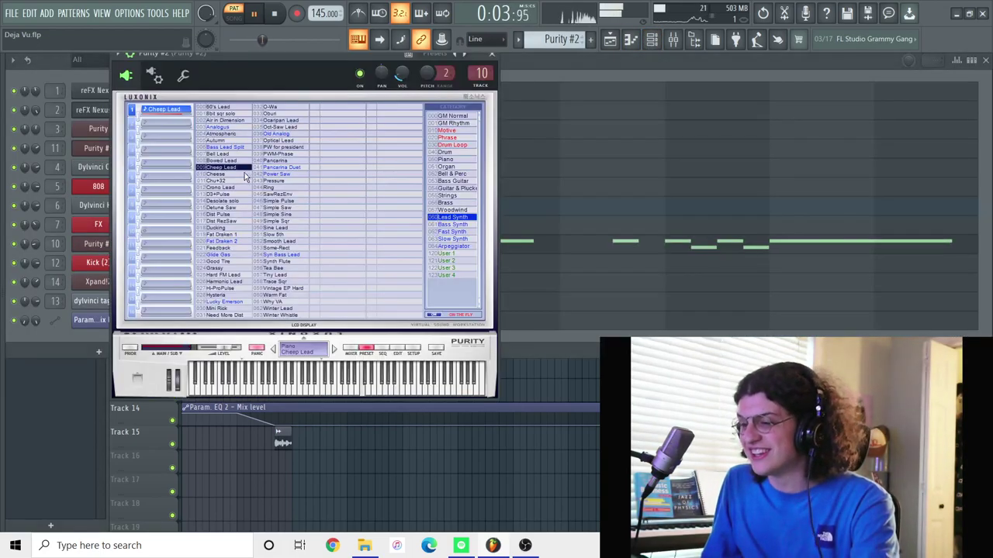
{"action": "key", "text": "Escape"}
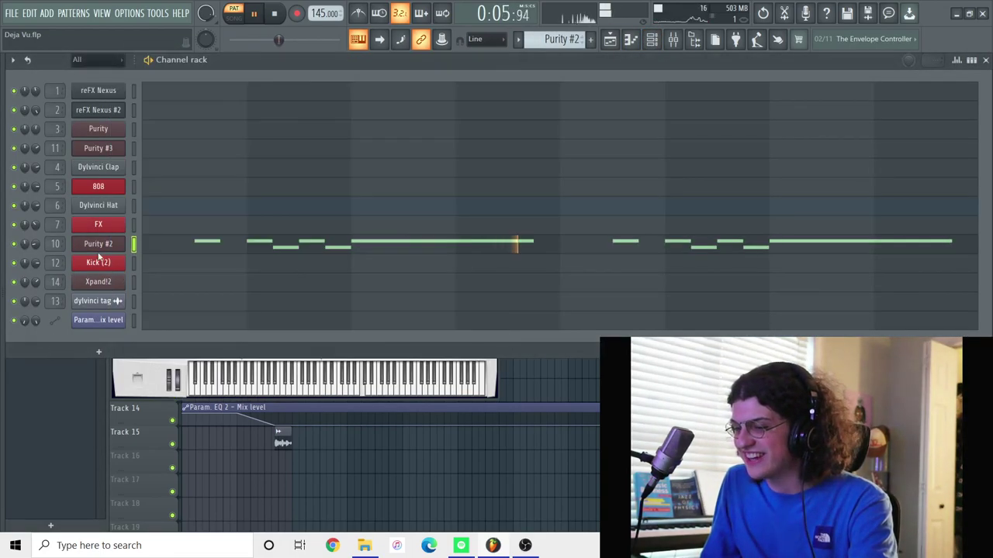
View the Purity #2 notes in the piano roll, and stop playback
{"action": "right_click", "coordinate": [128, 242]}
{"action": "left_click", "coordinate": [156, 243]}
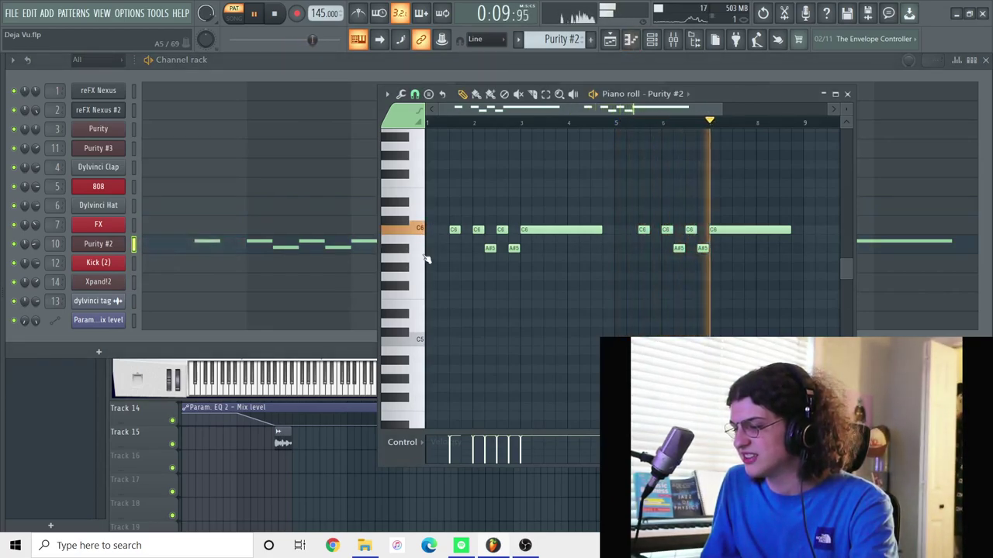
{"action": "left_click", "coordinate": [335, 89]}
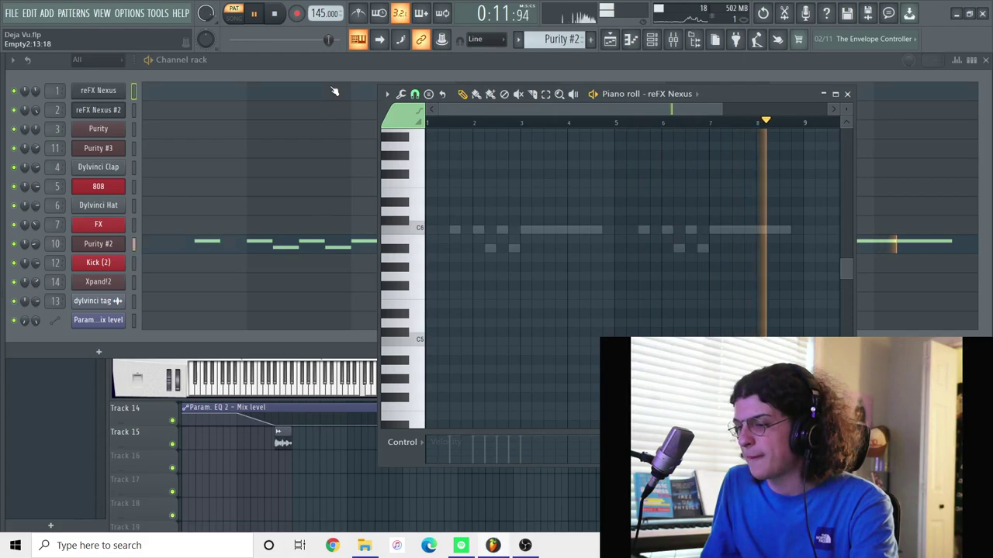
{"action": "left_click", "coordinate": [441, 65]}
{"action": "key", "text": "space"}
Switch to the Dylvinci Kick Base pattern and show the Kick (2) channel's piano roll notes and sample settings
{"action": "scroll", "coordinate": [566, 41], "scroll_direction": "down", "scroll_amount": 1}
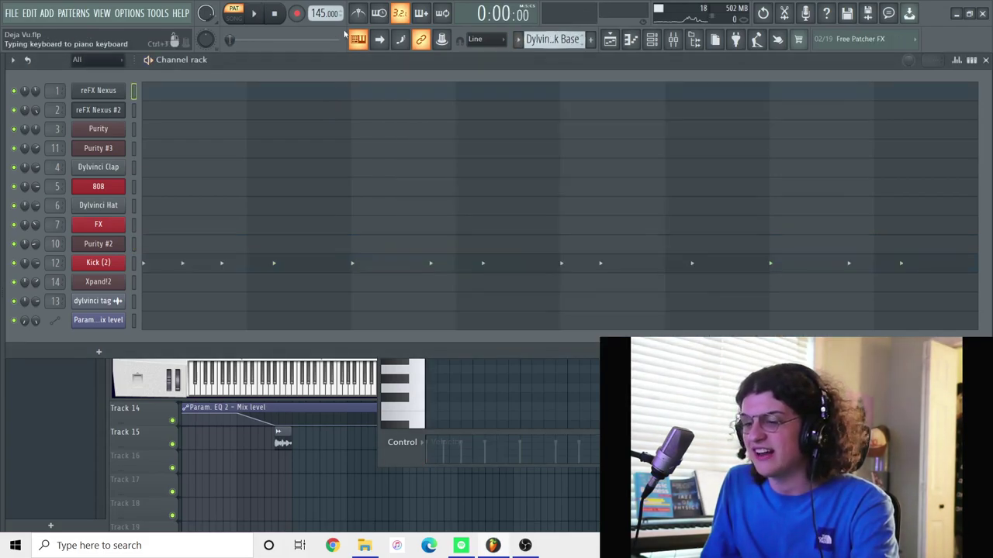
{"action": "right_click", "coordinate": [107, 263]}
{"action": "left_click", "coordinate": [115, 264]}
{"action": "left_click", "coordinate": [97, 263]}
{"action": "key", "text": "space"}
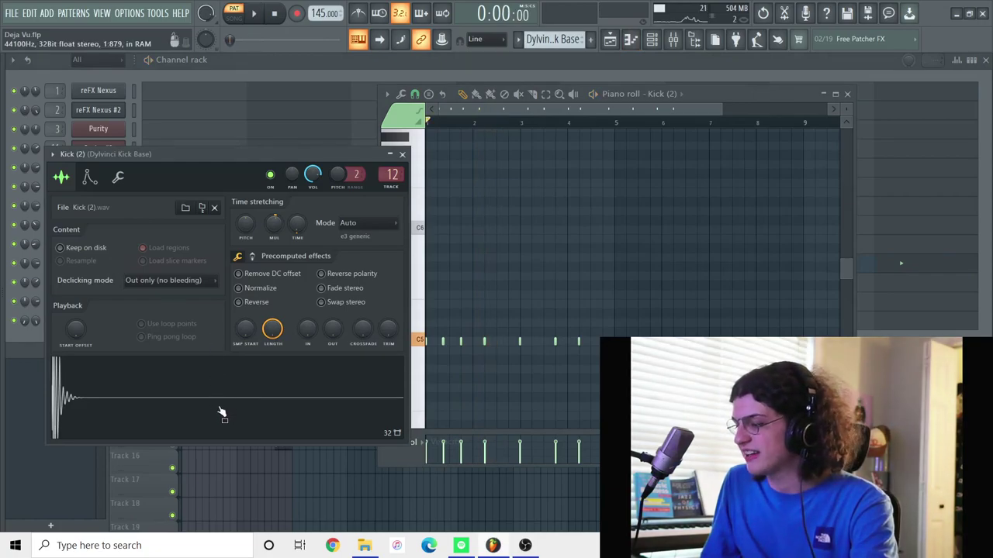
Play the kick pattern and inspect Fruity Limiter and FabFilter Pro-L 2 on the kick's mixer track
{"action": "key", "text": "space"}
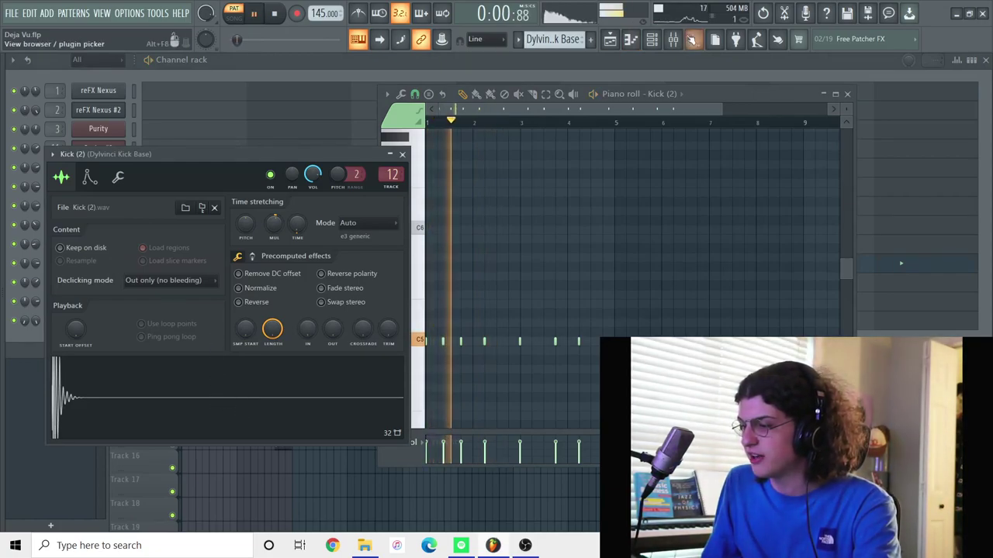
{"action": "key", "text": "F9"}
{"action": "left_click", "coordinate": [916, 116]}
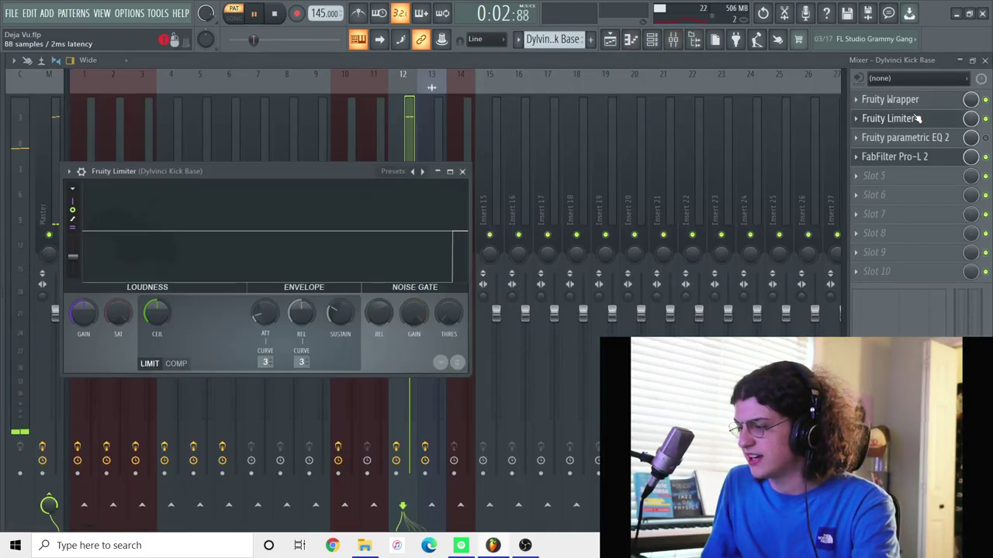
{"action": "left_click", "coordinate": [923, 161]}
{"action": "left_click", "coordinate": [925, 159]}
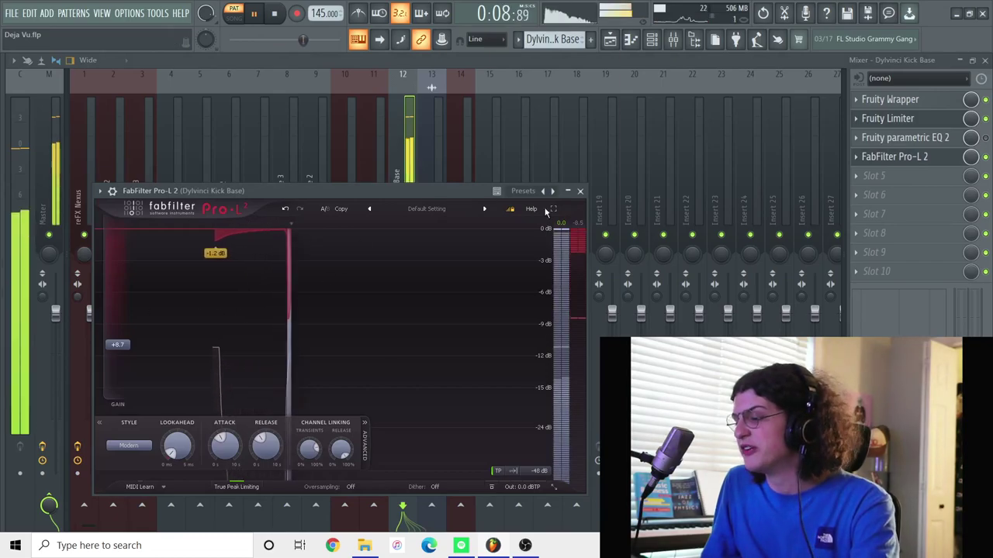
{"action": "left_click", "coordinate": [579, 191]}
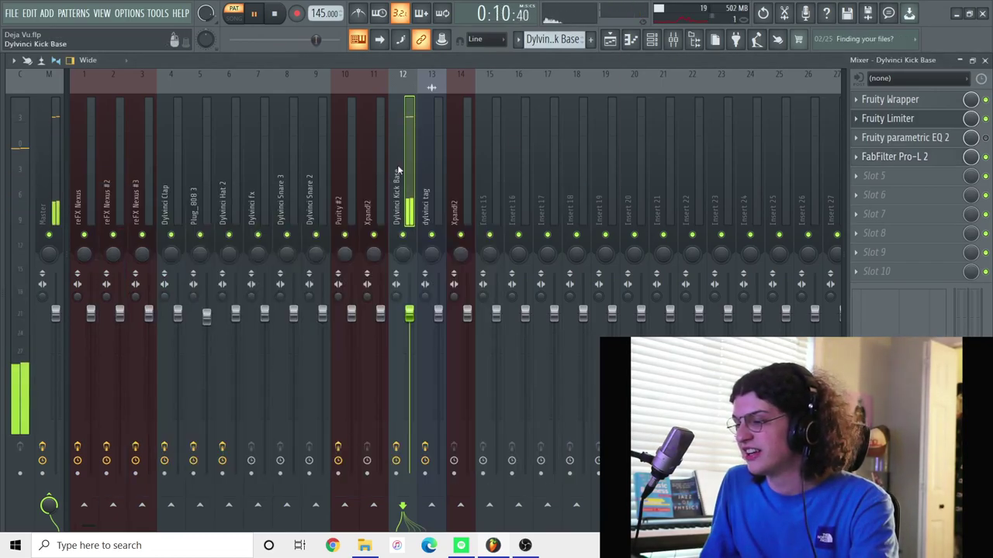
Switch to the Xpand!2 pattern, view its sustained note in the piano roll and play it
{"action": "left_click", "coordinate": [651, 40]}
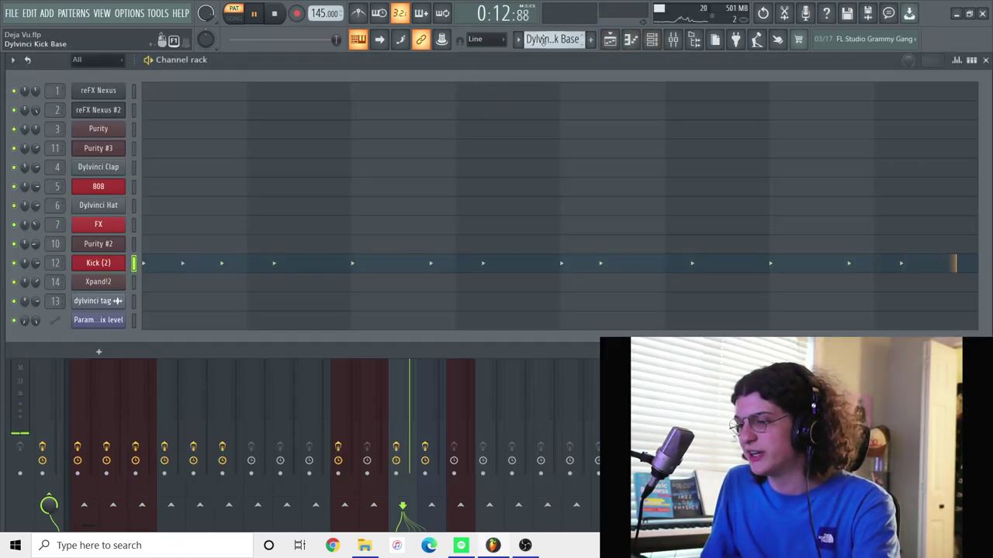
{"action": "scroll", "coordinate": [543, 41], "scroll_direction": "down", "scroll_amount": 1}
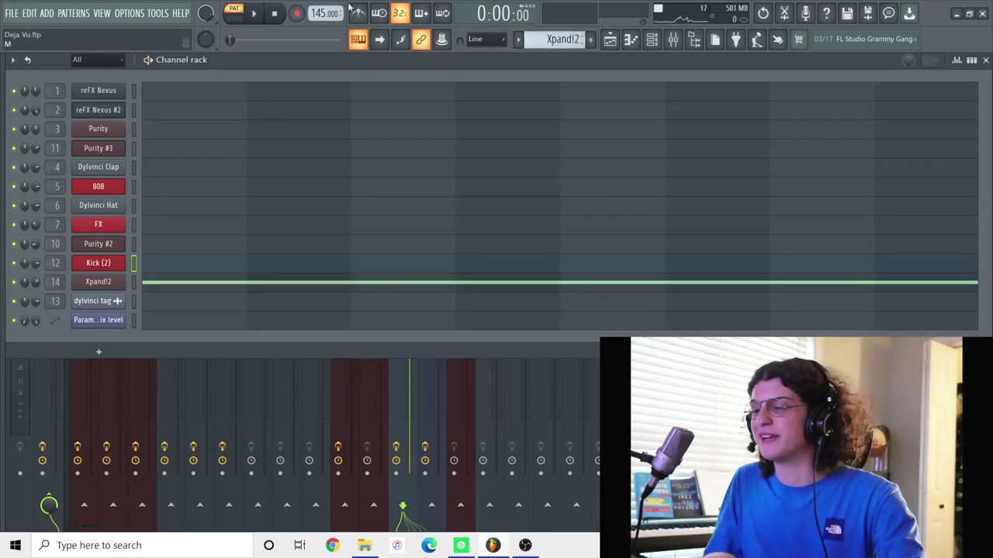
{"action": "right_click", "coordinate": [113, 285]}
{"action": "left_click", "coordinate": [133, 293]}
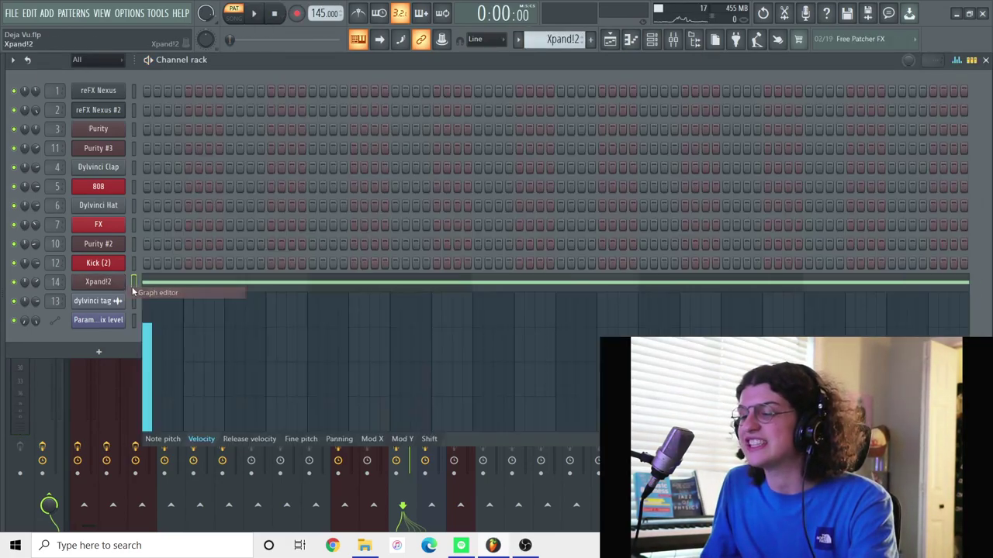
{"action": "right_click", "coordinate": [118, 282]}
{"action": "left_click", "coordinate": [135, 280]}
{"action": "key", "text": "space"}
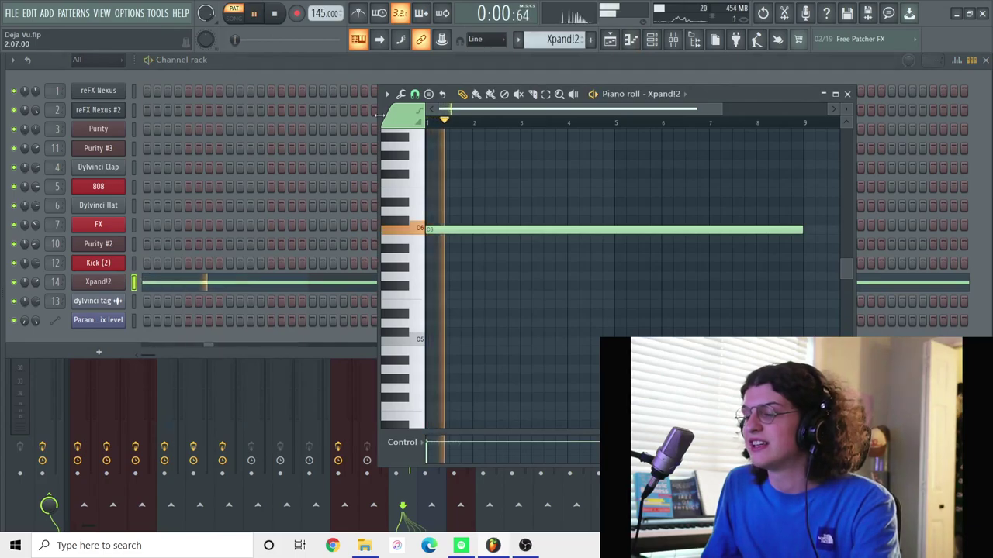
Show the Xpand!2 instrument's preset and parts, close its window and the piano roll, and stop playback
{"action": "left_click", "coordinate": [98, 281]}
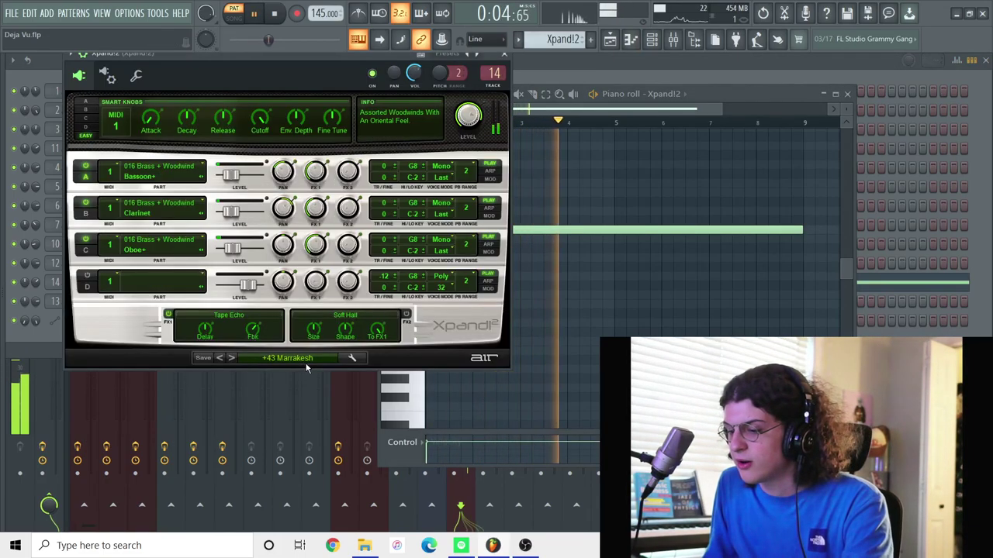
{"action": "left_click", "coordinate": [505, 54]}
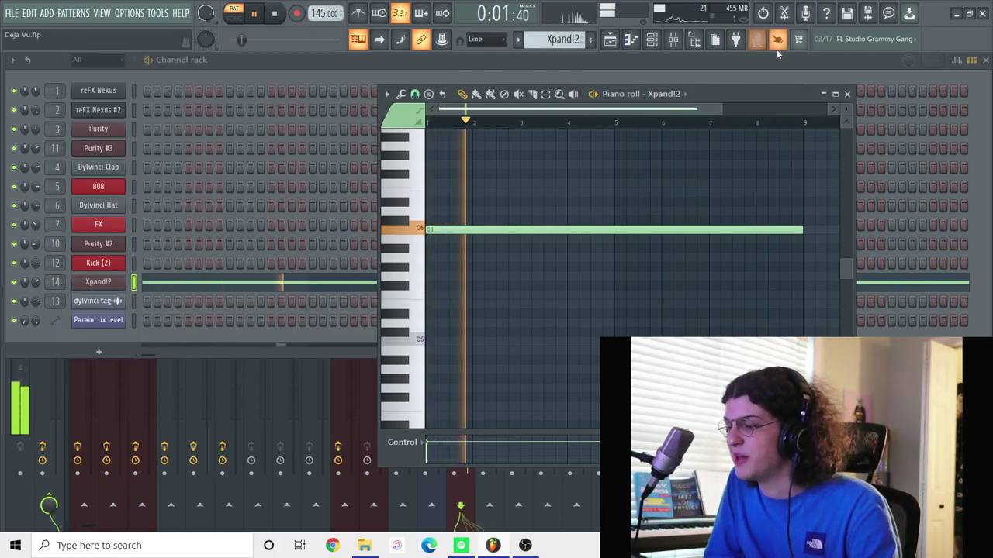
{"action": "left_click", "coordinate": [847, 94]}
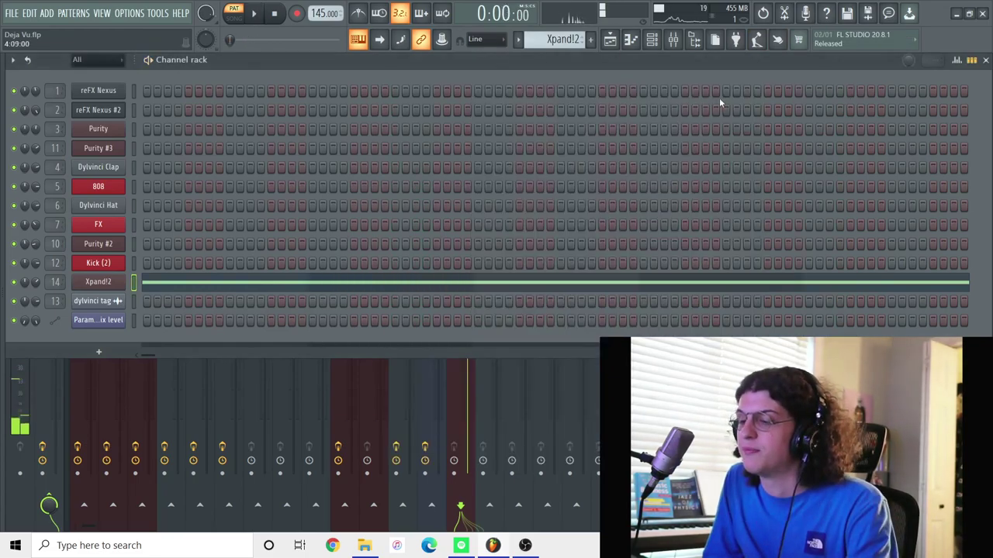
Show the playlist arrangement, clear its time selection over the first eight bars, and play the whole song in song mode
{"action": "left_click", "coordinate": [612, 39]}
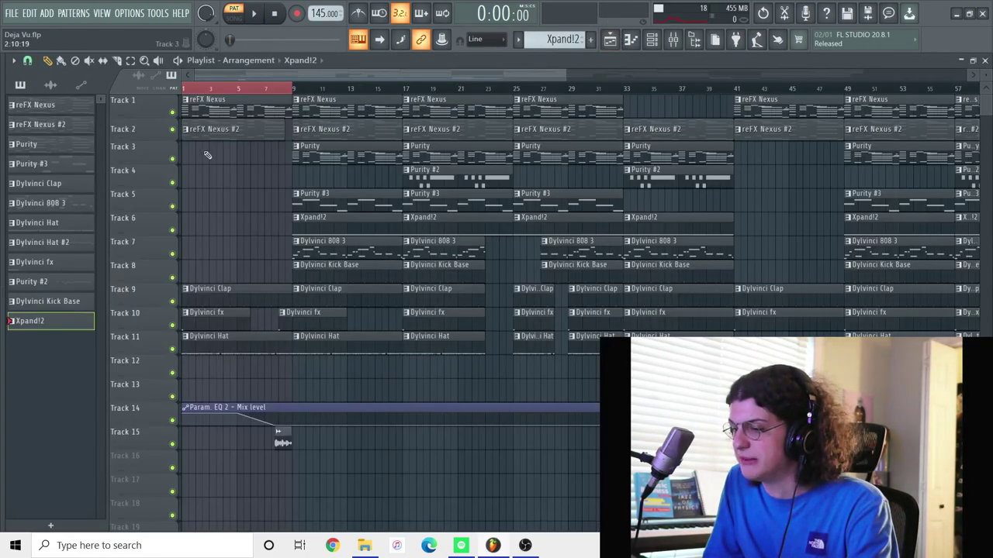
{"action": "left_click_drag", "start_coordinate": [294, 92], "coordinate": [3, 120]}
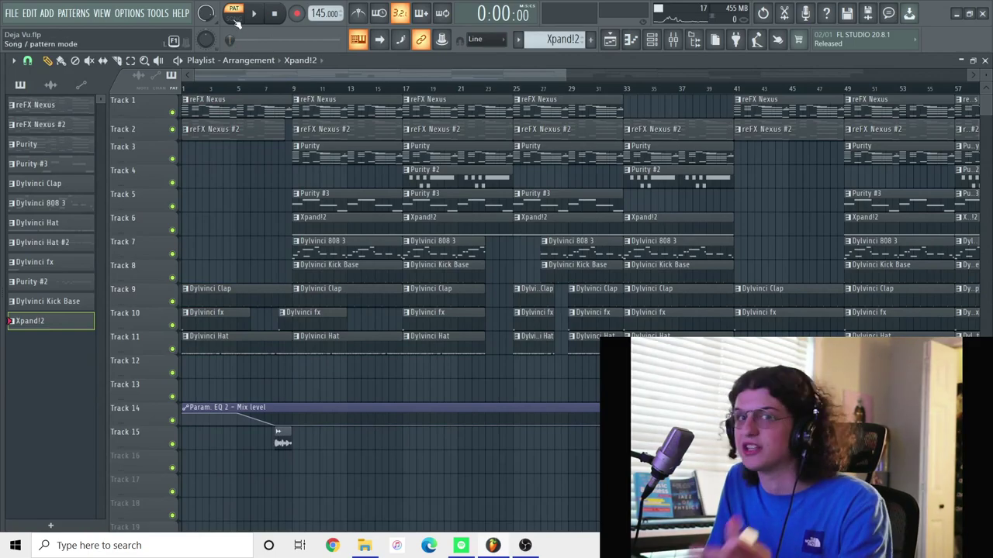
{"action": "left_click", "coordinate": [233, 16]}
{"action": "key", "text": "space"}
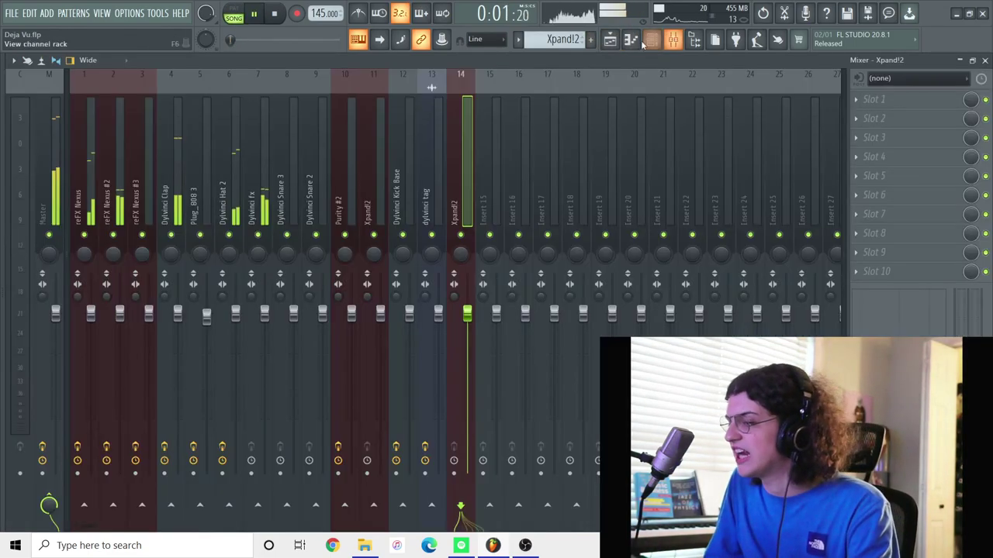
Open Maximus on the mixer's Master track and apply the Clear master preset followed by Clear master RMS
{"action": "key", "text": "F9"}
{"action": "left_click", "coordinate": [35, 170]}
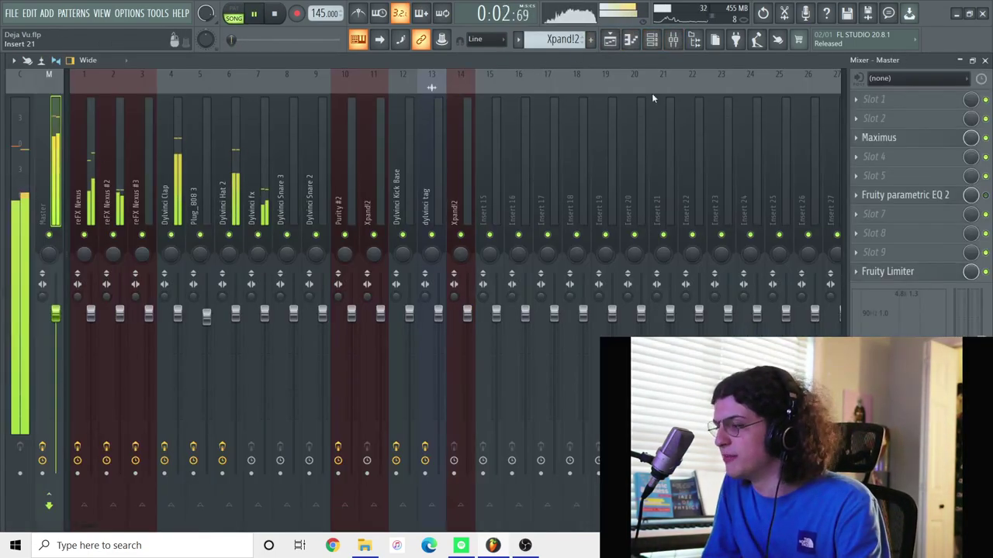
{"action": "left_click", "coordinate": [873, 137]}
{"action": "left_click", "coordinate": [377, 154]}
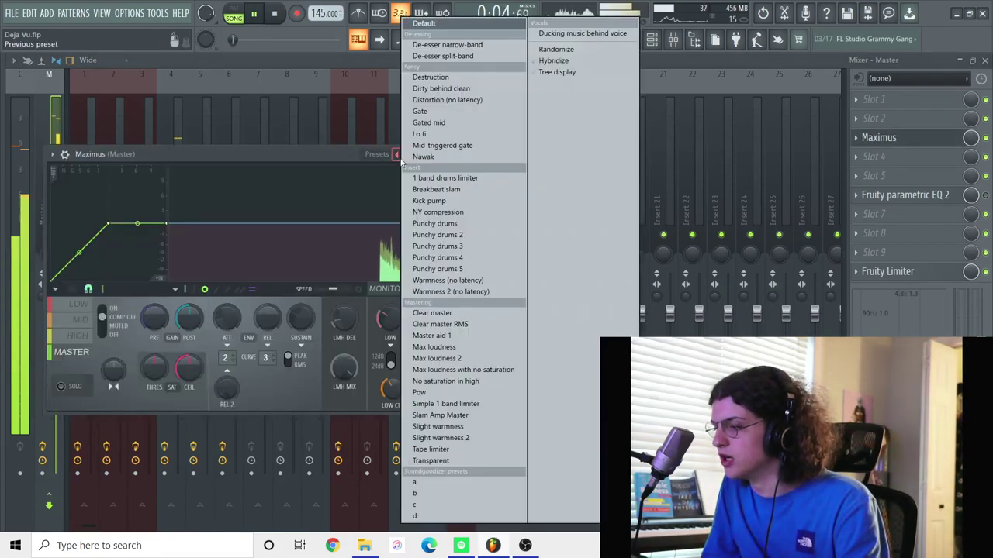
{"action": "left_click", "coordinate": [434, 314]}
{"action": "left_click", "coordinate": [406, 154]}
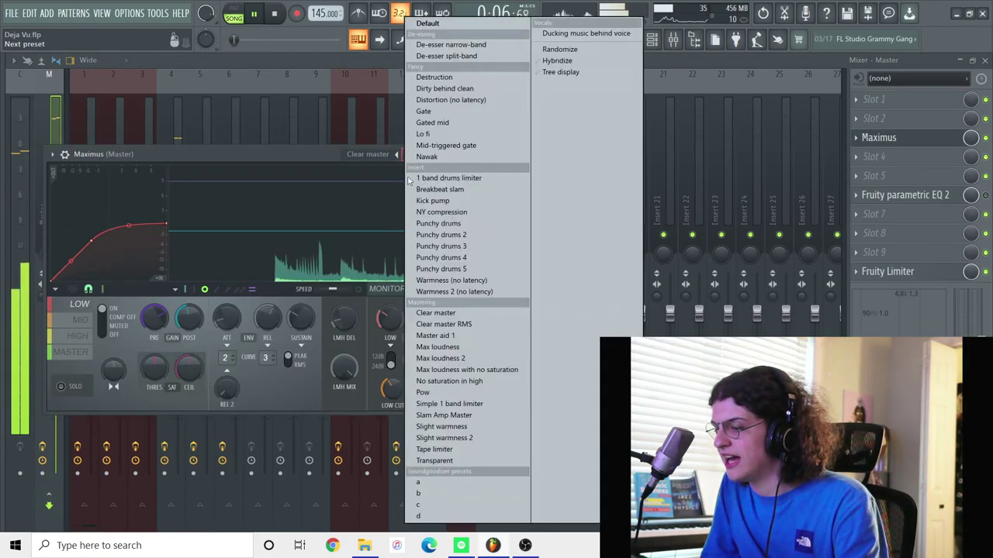
{"action": "left_click", "coordinate": [437, 326]}
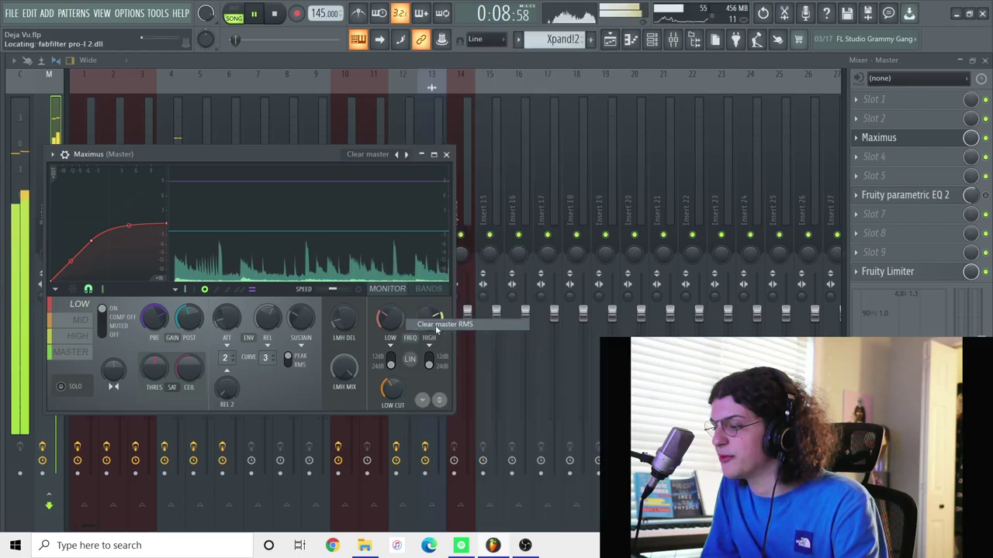
Inspect Fruity Limiter on the Master track and close the mixer to return to the playlist
{"action": "left_click", "coordinate": [892, 275]}
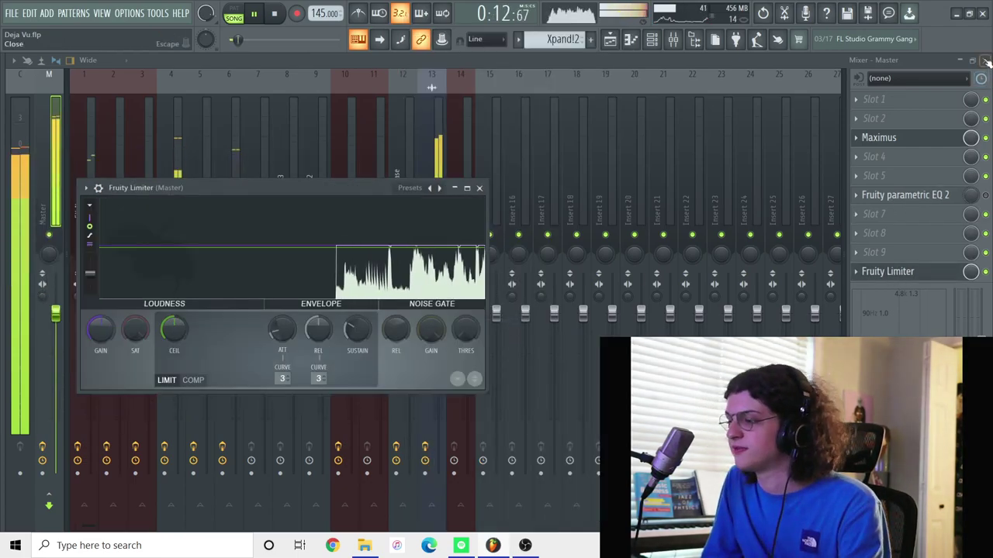
{"action": "left_click", "coordinate": [986, 61]}
{"action": "key", "text": "Escape"}
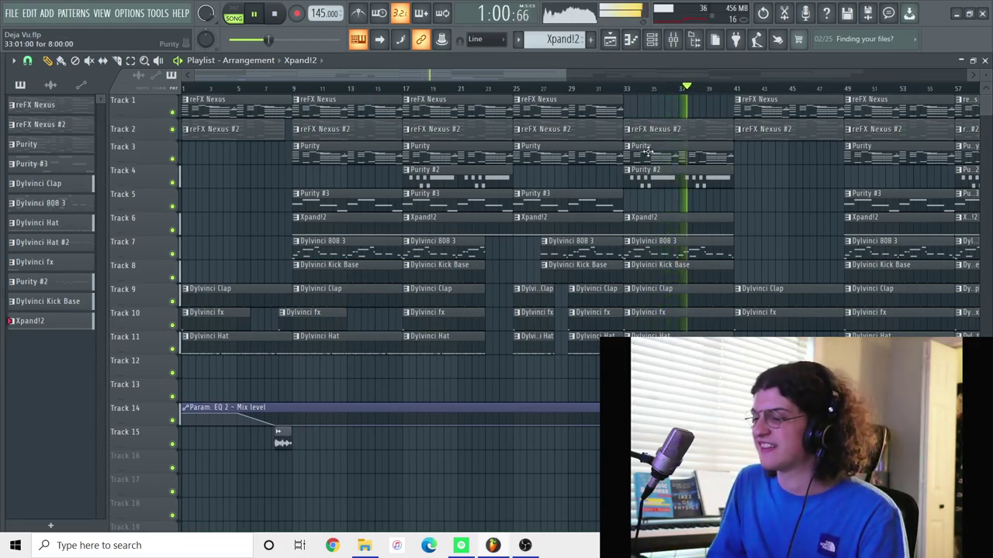
Mute playlist tracks 3 and 4 during playback, stop the song and unmute both tracks
{"action": "left_click_drag", "start_coordinate": [173, 184], "coordinate": [173, 160]}
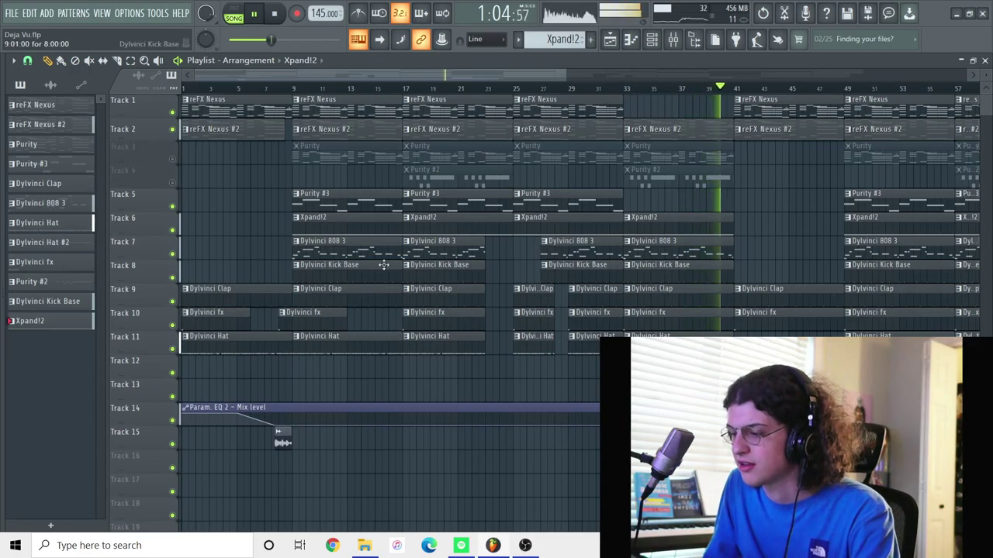
{"action": "key", "text": "space"}
{"action": "right_click", "coordinate": [173, 162]}
{"action": "right_click", "coordinate": [173, 161]}
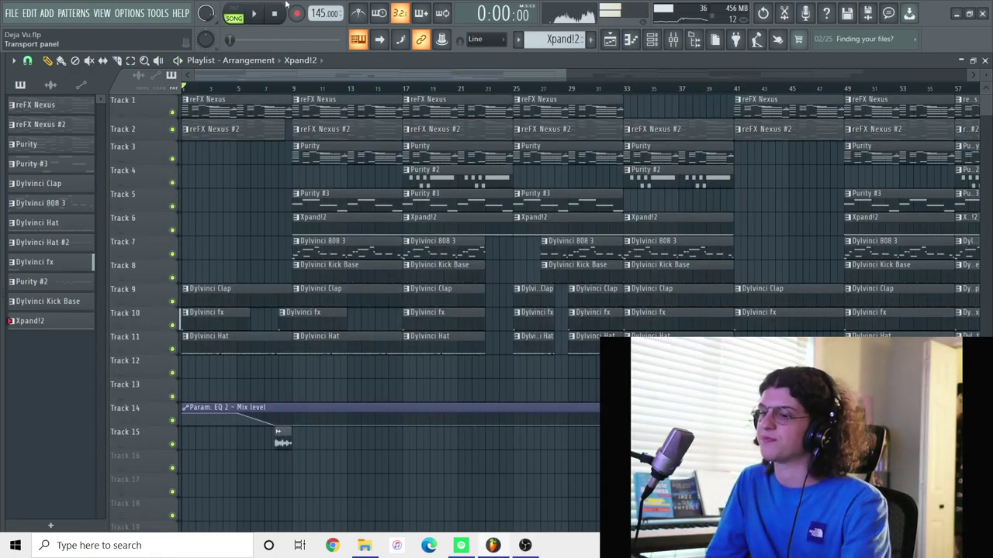